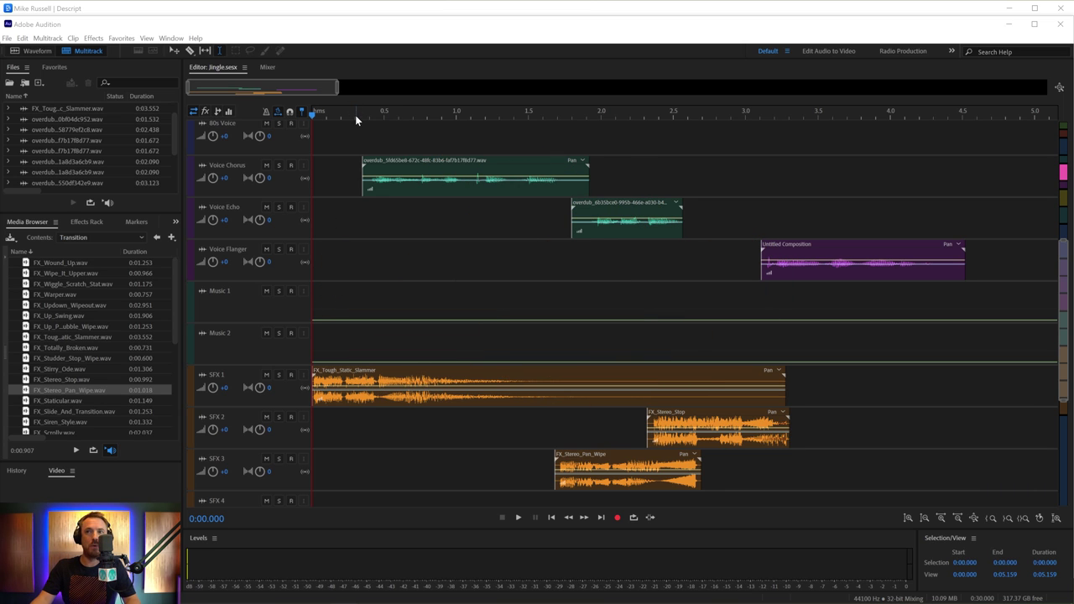
# Solo the Voice Chorus track and play it from near the session start, then unsolo it
pyautogui.click(358, 115)
pyautogui.click(279, 165)
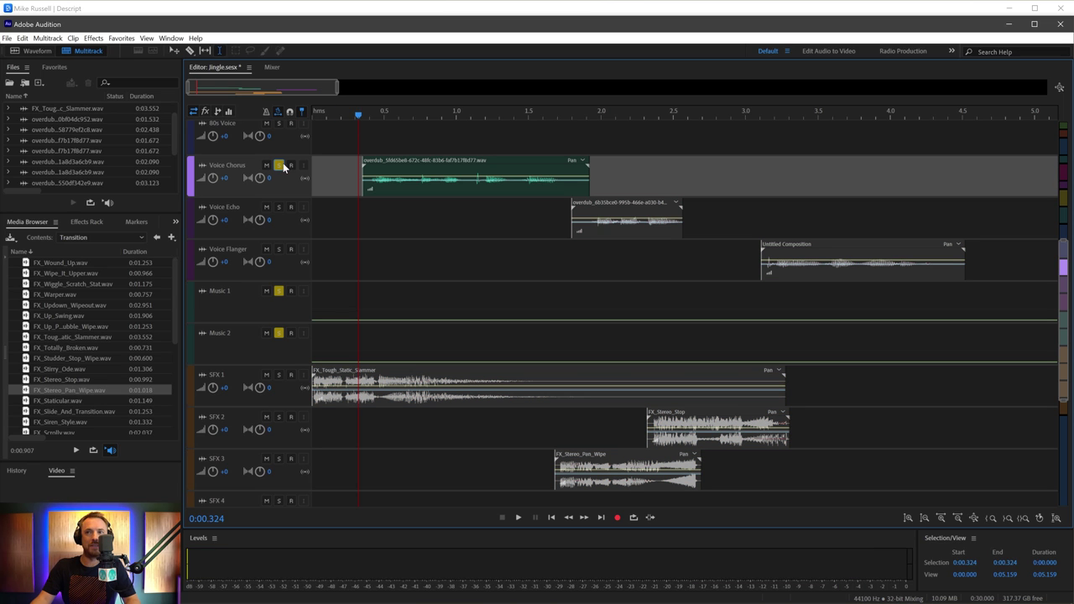
pyautogui.press('space')
pyautogui.press('space')
pyautogui.click(279, 165)
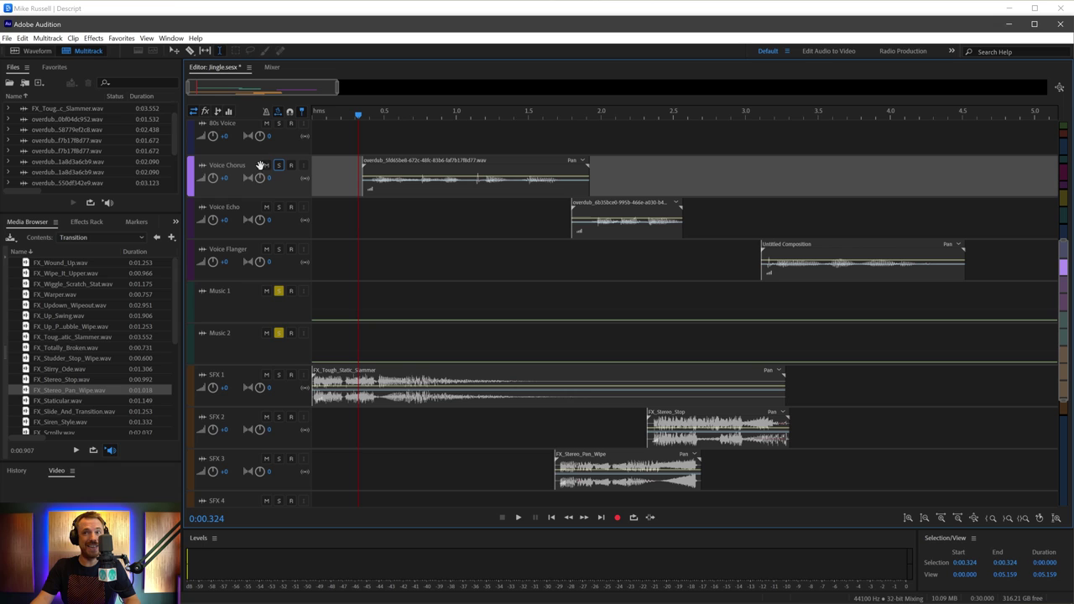
# Unsolo Music 1 and Music 2, then bring the Descript project forward
pyautogui.click(279, 291)
pyautogui.click(279, 333)
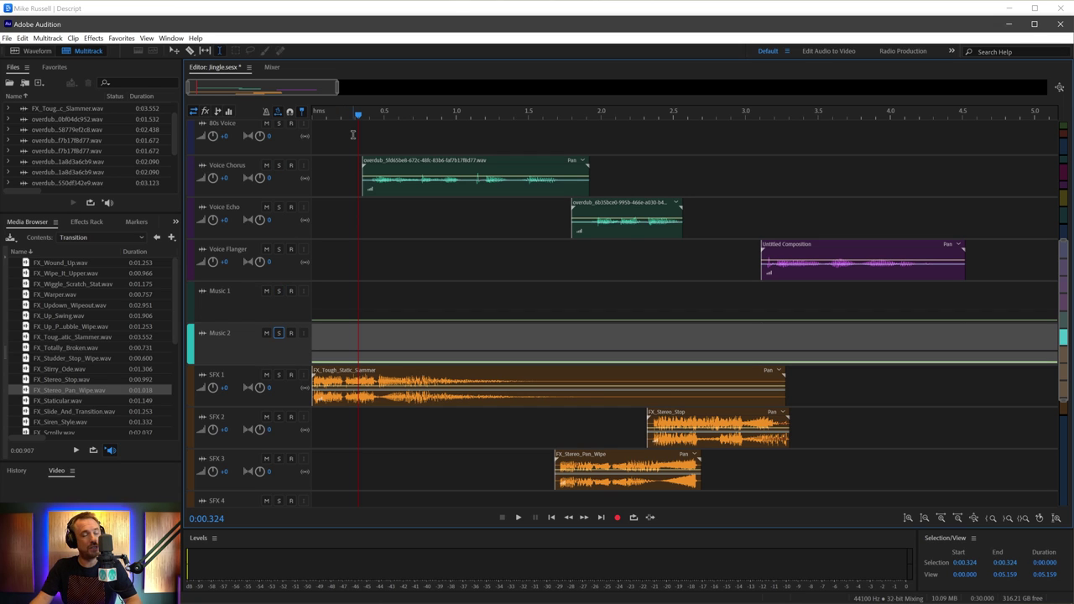
pyautogui.click(258, 15)
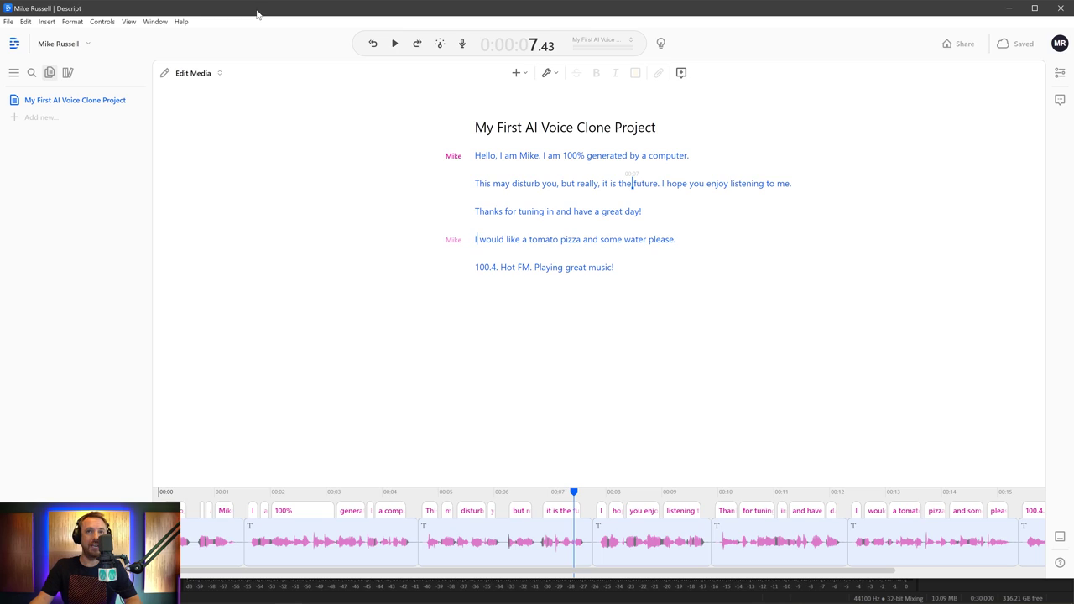
pyautogui.click(477, 268)
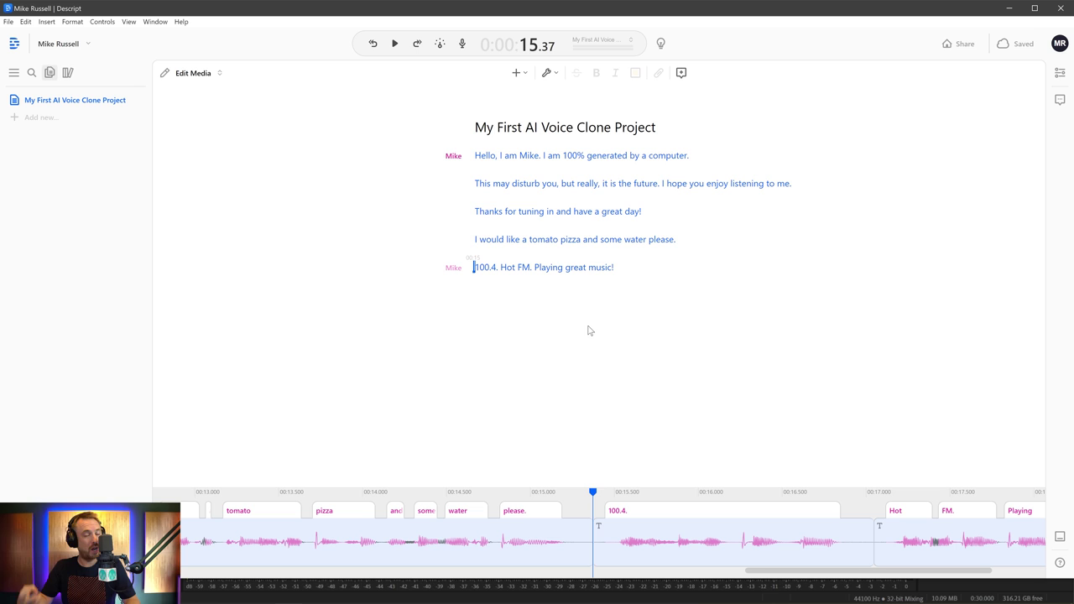
pyautogui.press('space')
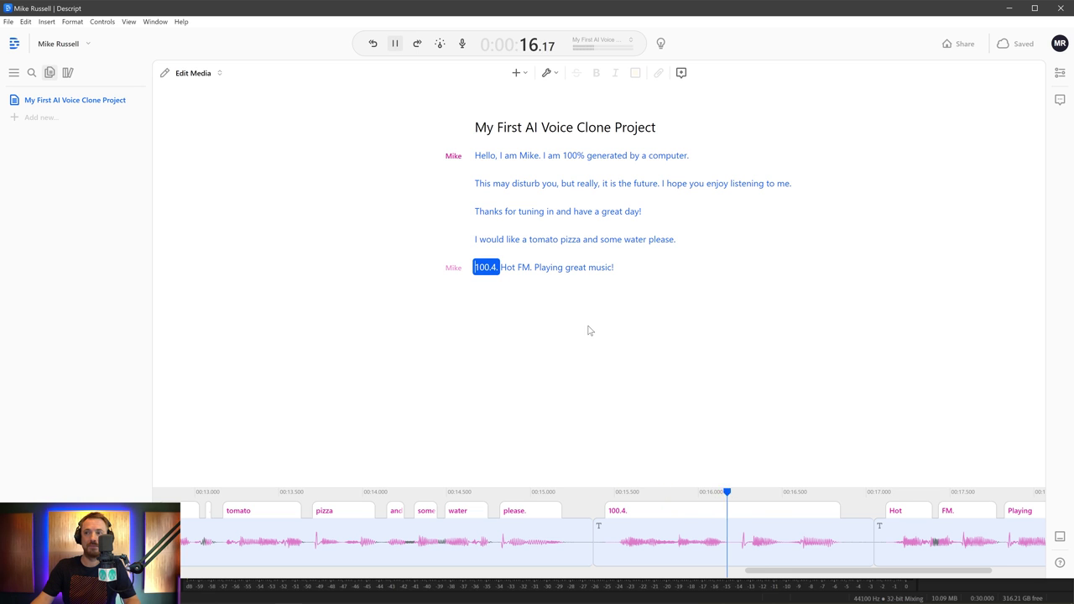
pyautogui.press('space')
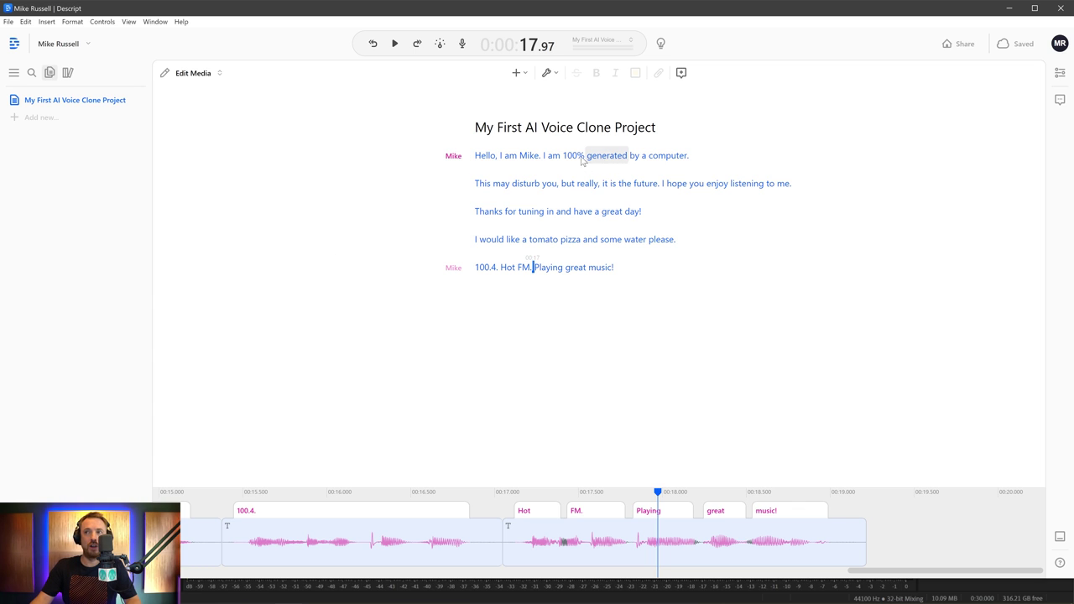
pyautogui.click(14, 45)
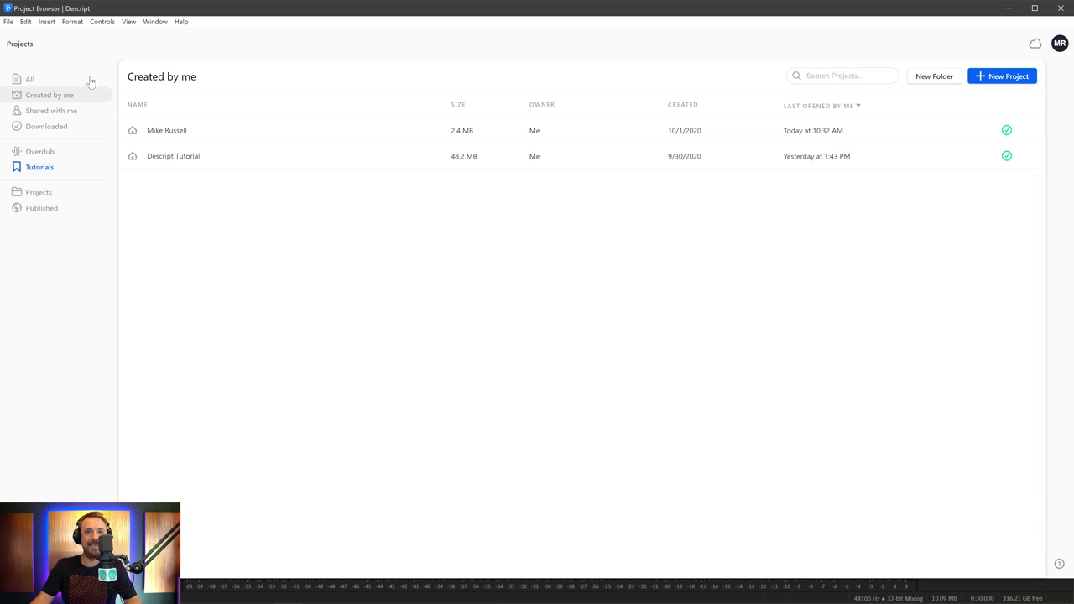
pyautogui.click(62, 160)
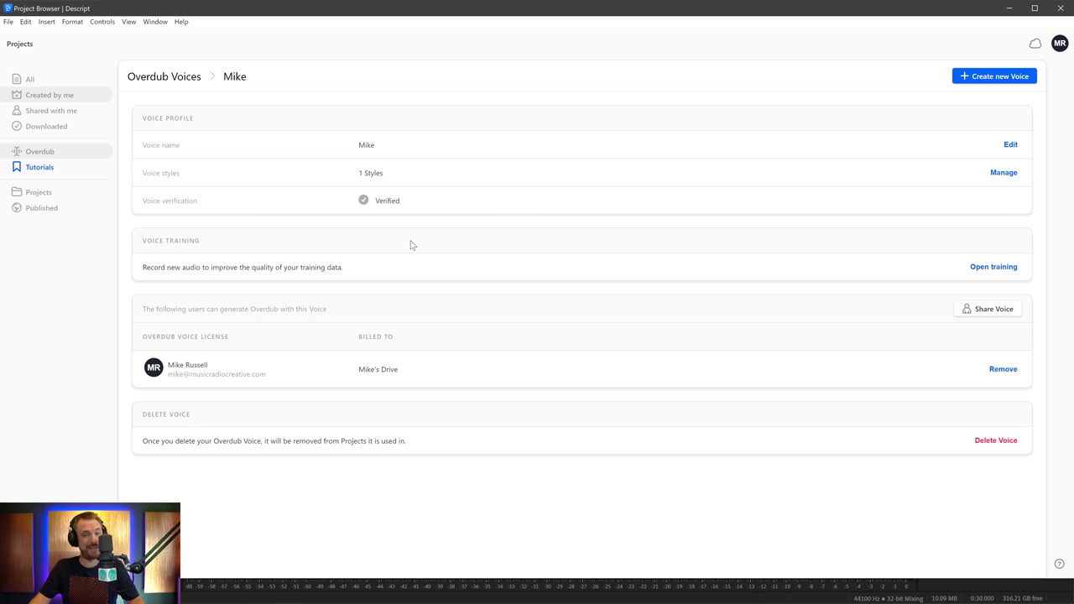
pyautogui.click(993, 77)
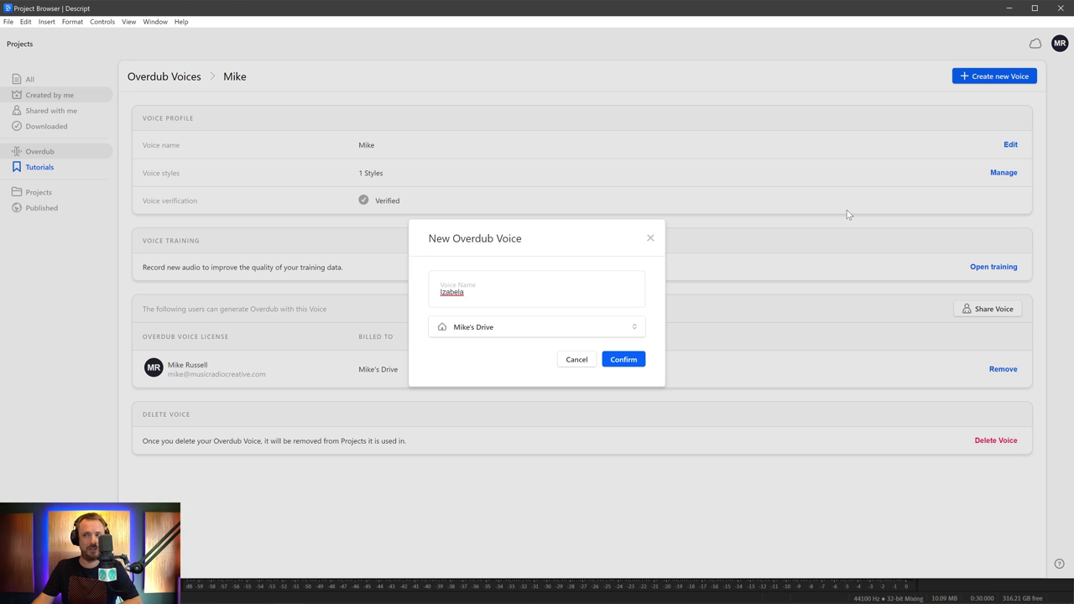
pyautogui.click(576, 360)
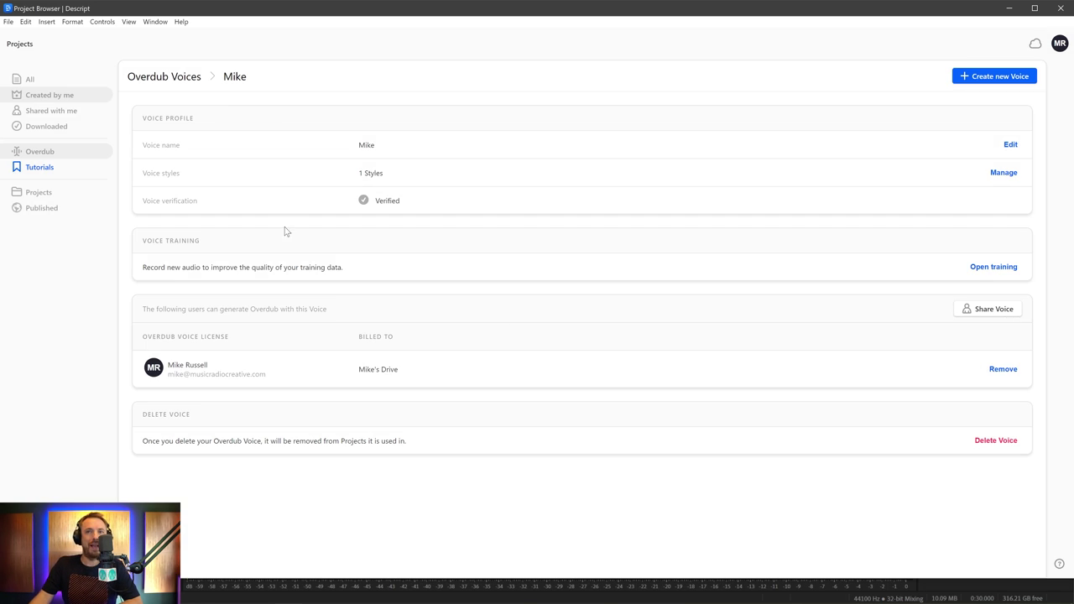
pyautogui.click(48, 94)
pyautogui.click(154, 132)
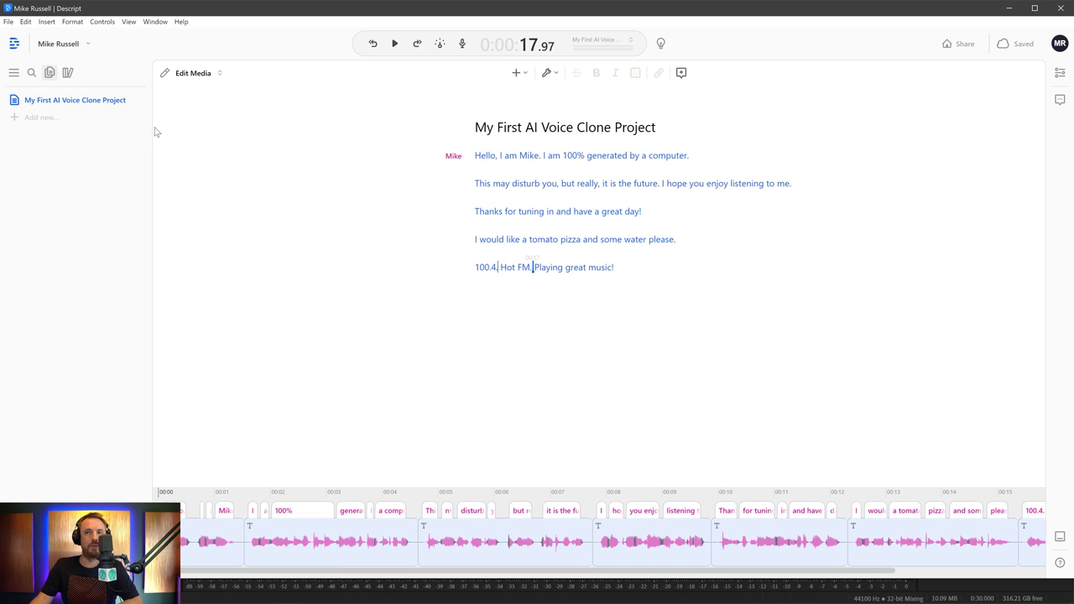
pyautogui.click(475, 155)
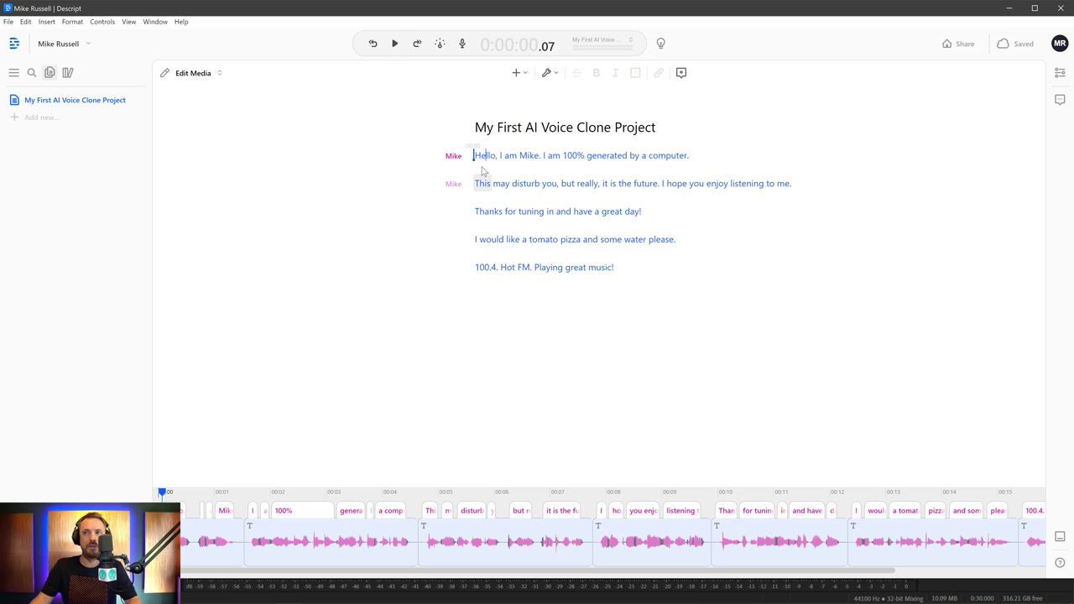
pyautogui.press('space')
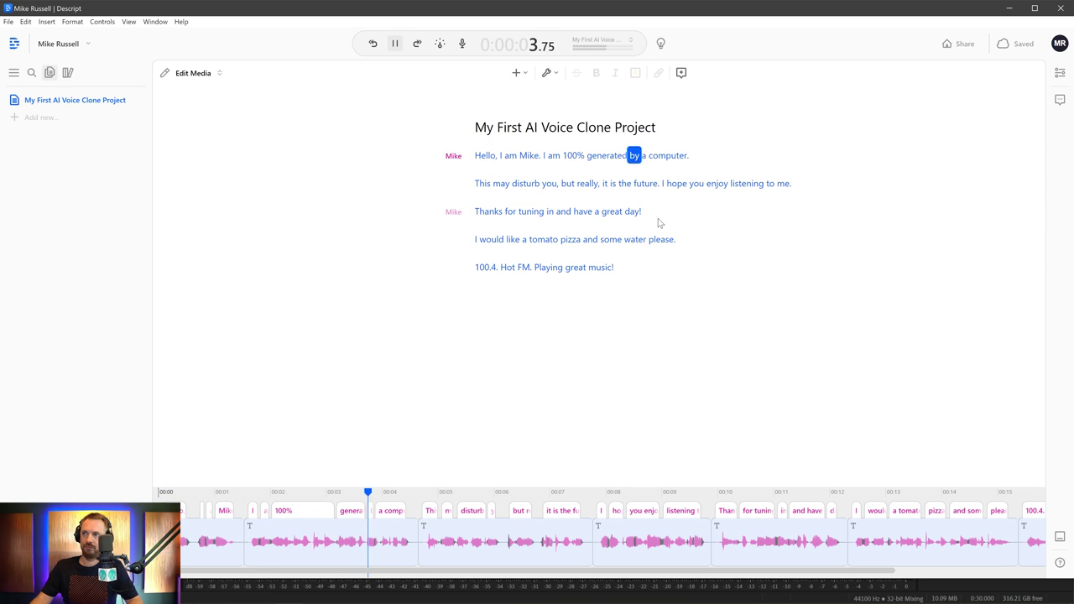
pyautogui.press('space')
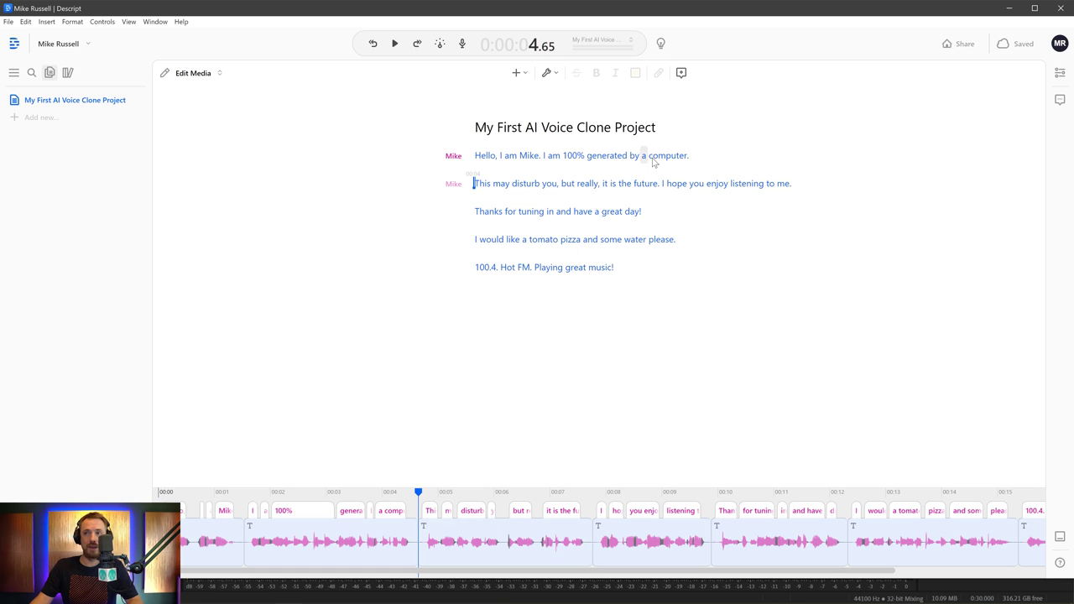
pyautogui.press('space')
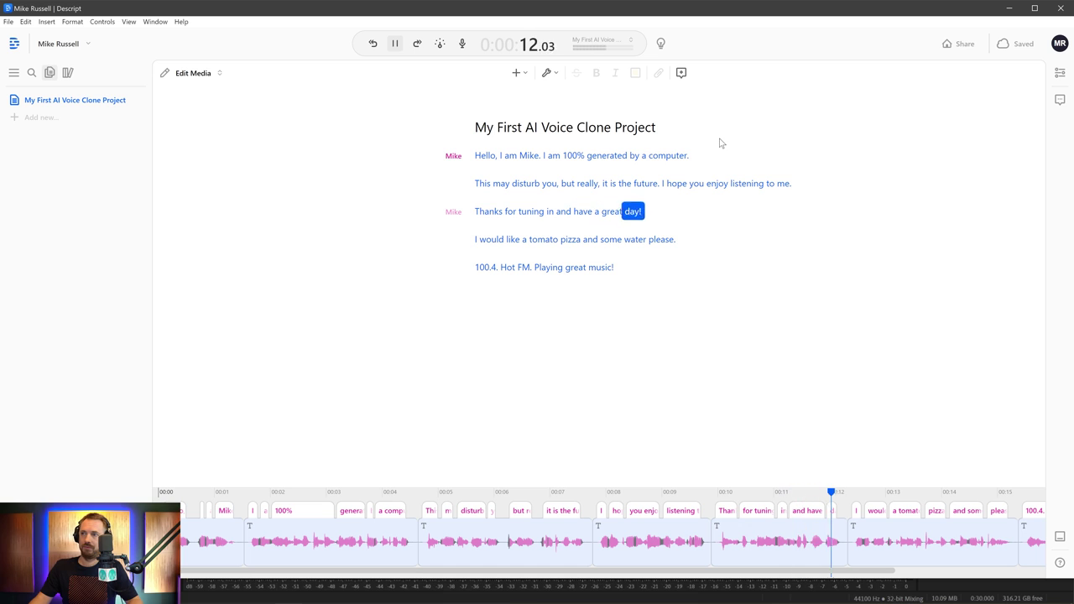
pyautogui.press('space')
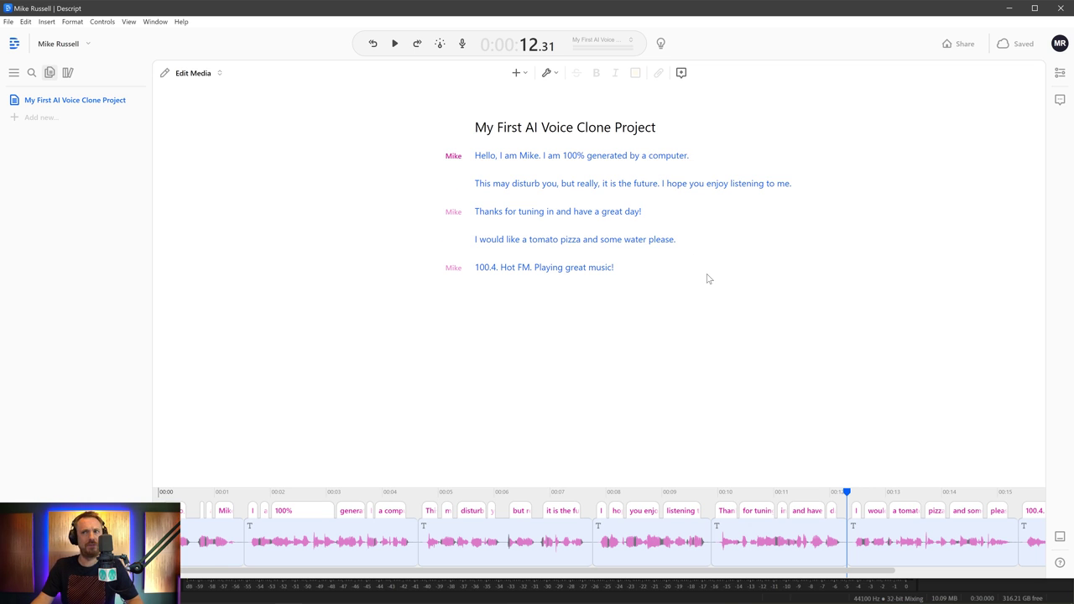
pyautogui.press('space')
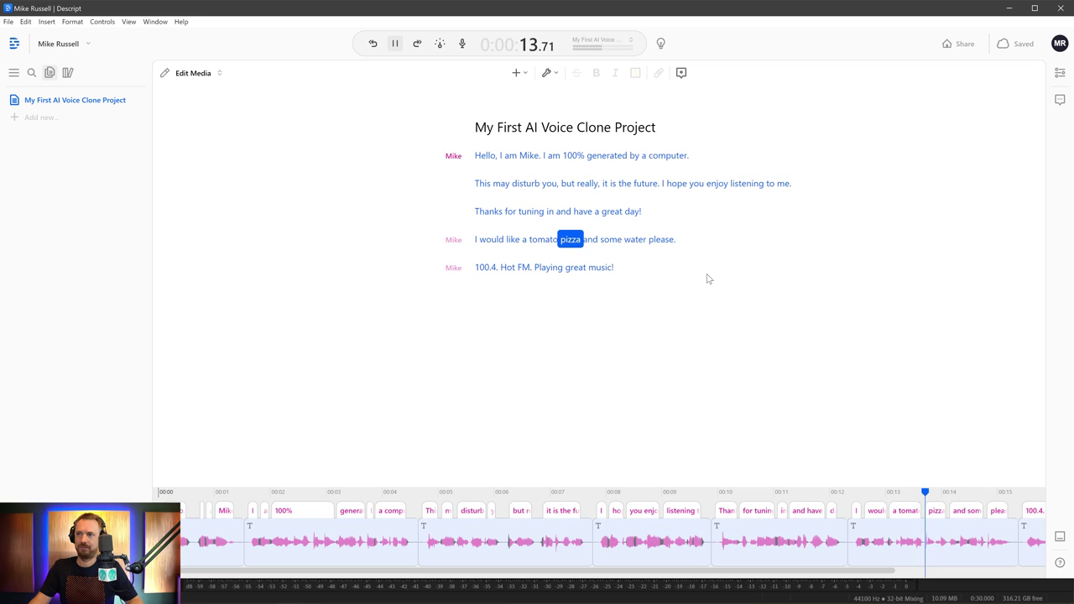
pyautogui.press('space')
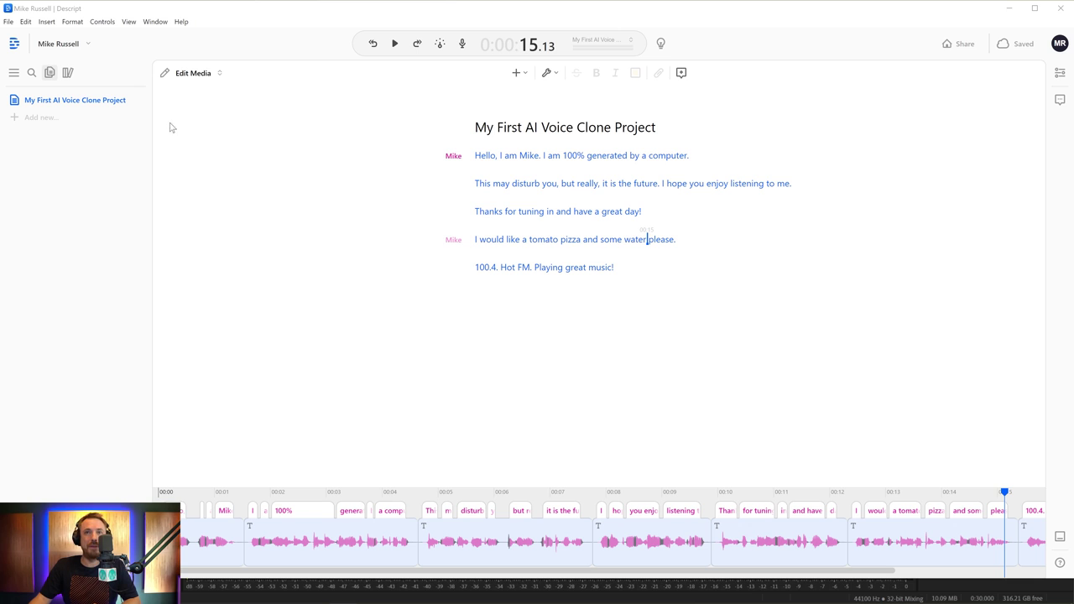
# From the projects list, create a new project named 'AI Clone of Mike'
pyautogui.click(15, 46)
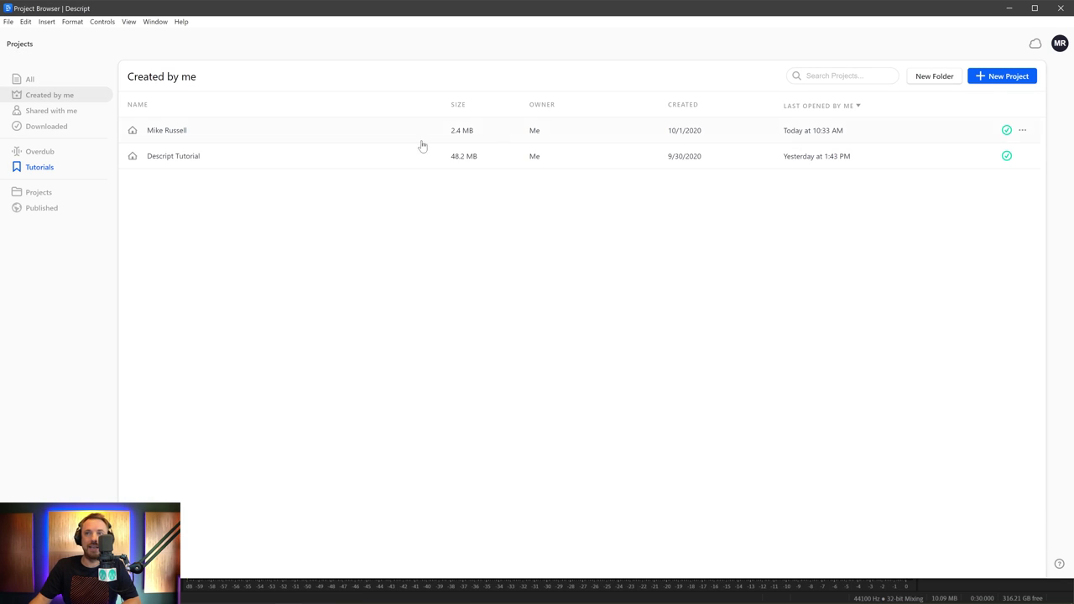
pyautogui.click(978, 82)
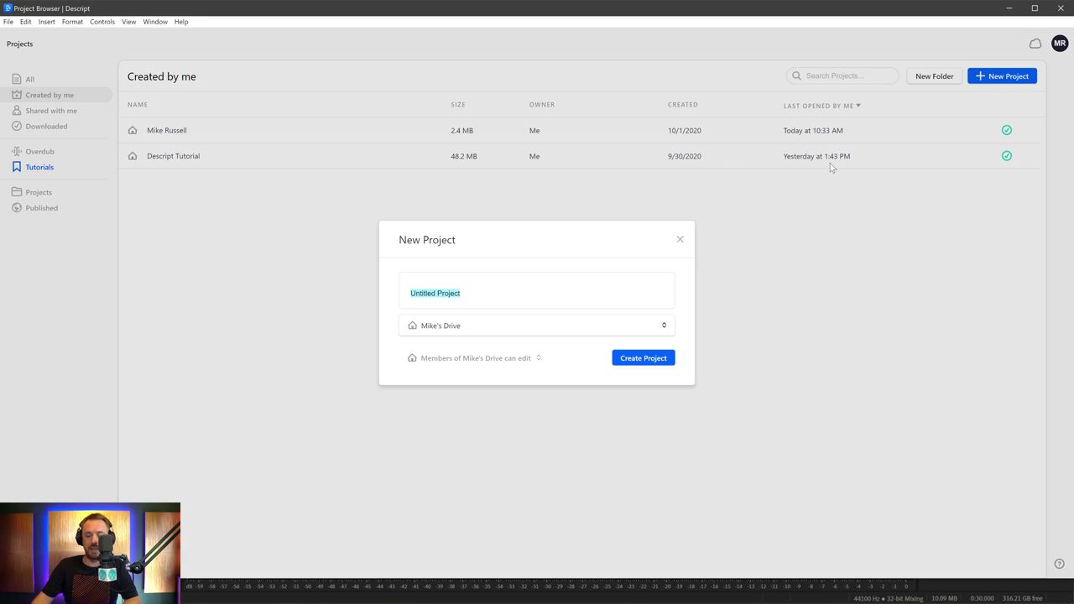
pyautogui.write('AI Clone')
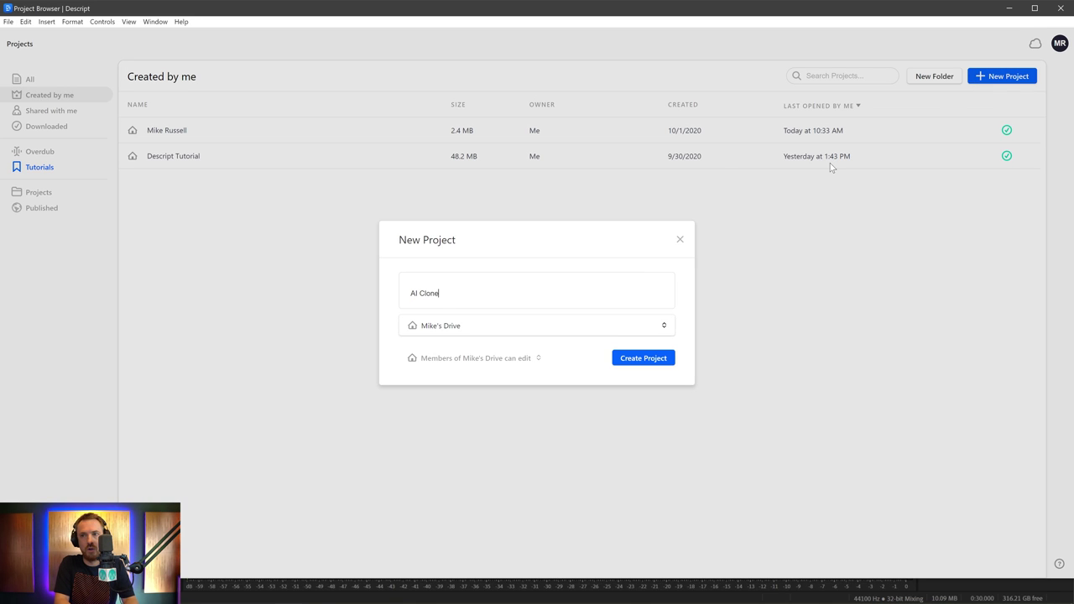
pyautogui.write(' of Mike')
pyautogui.click(661, 360)
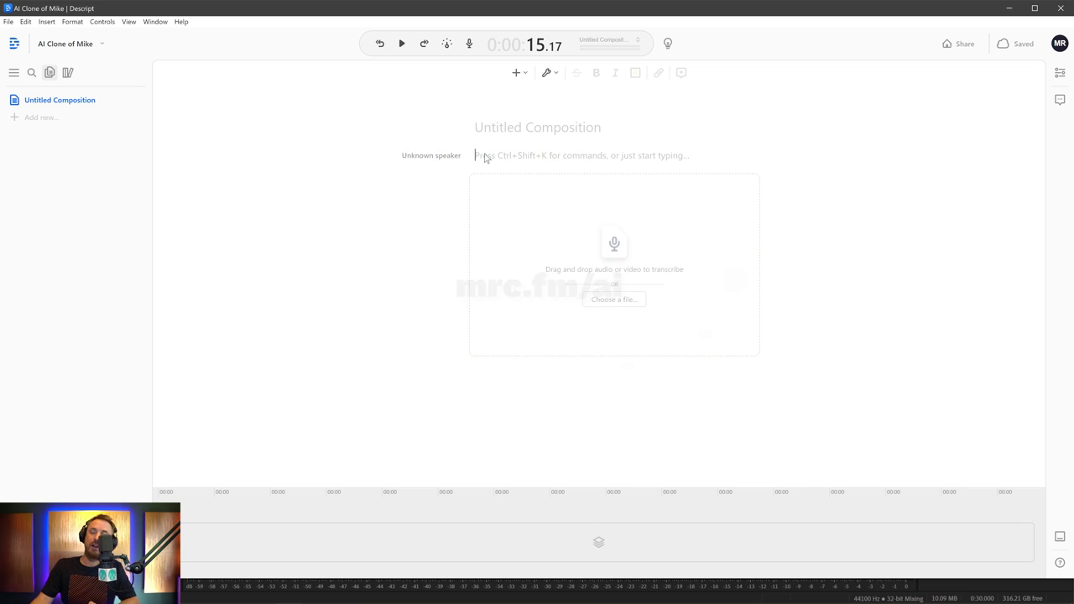
# Set the cloned Overdub voice as speaker, generate 'Welcome to the party!' and preview it
pyautogui.click(443, 156)
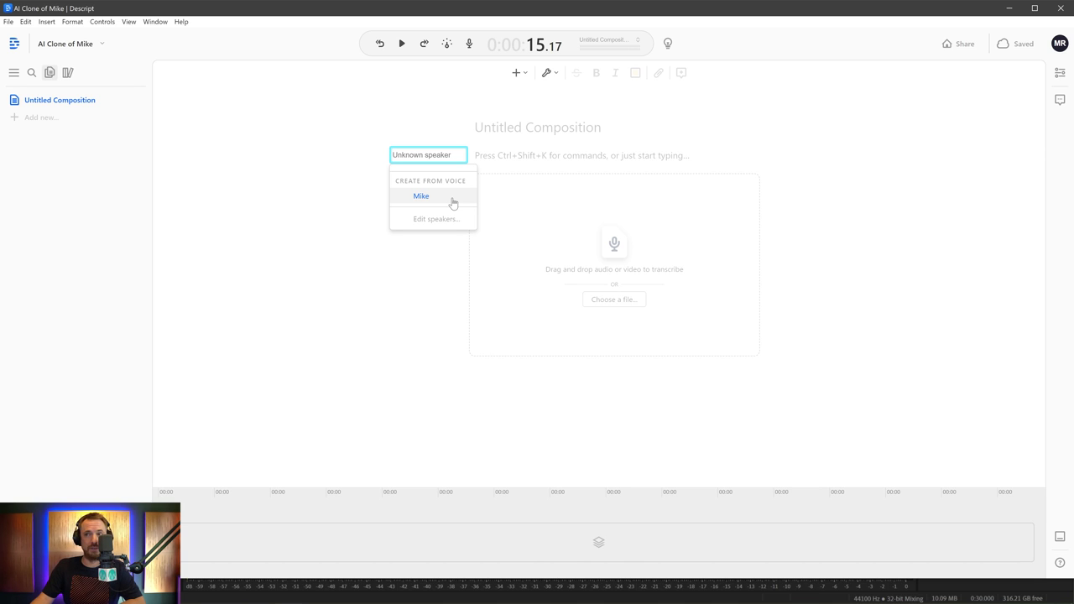
pyautogui.click(453, 200)
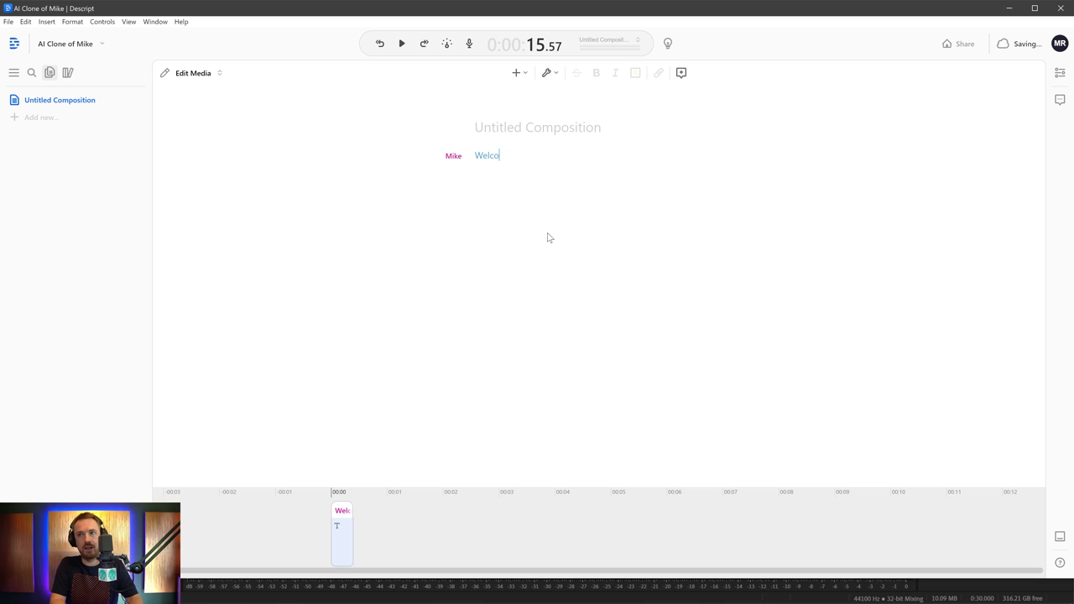
pyautogui.write('party!')
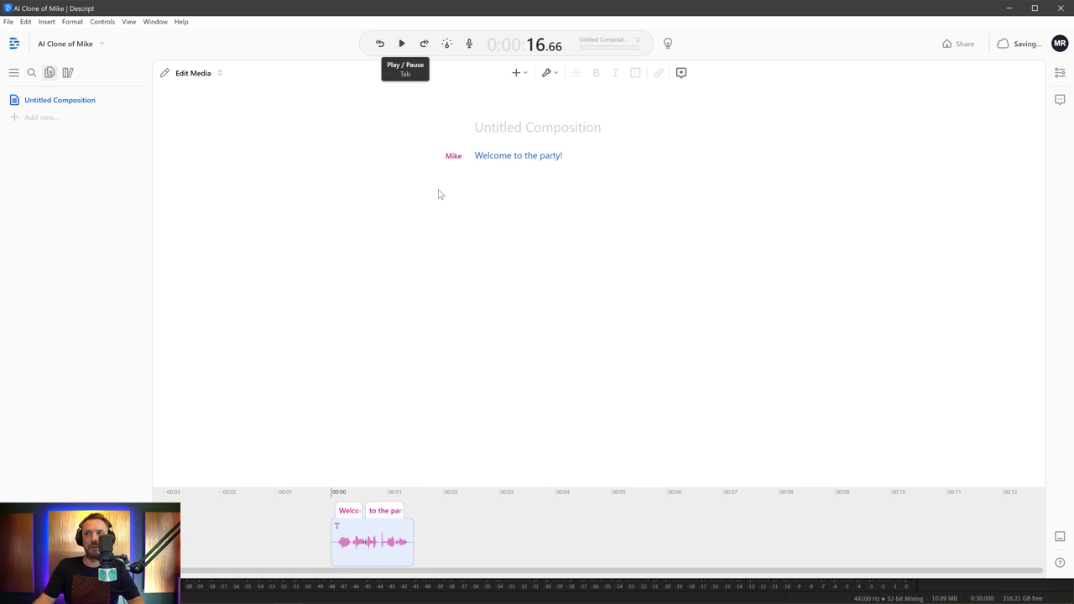
pyautogui.press('Tab')
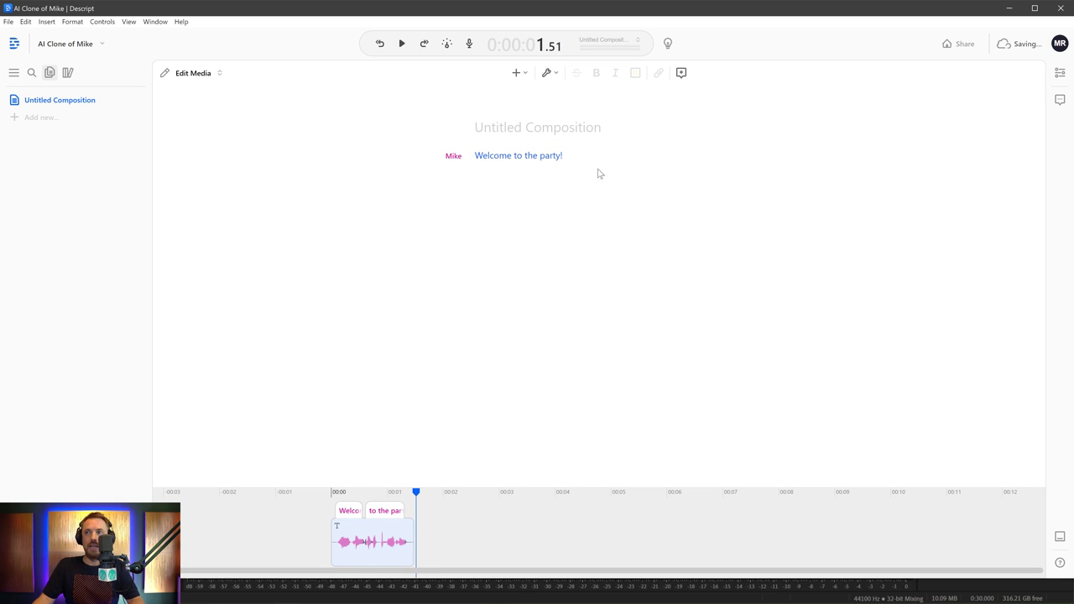
# Add a paragraph and record a mic line transcribed 'Welcome to the party. This coming monday'
pyautogui.press('Return')
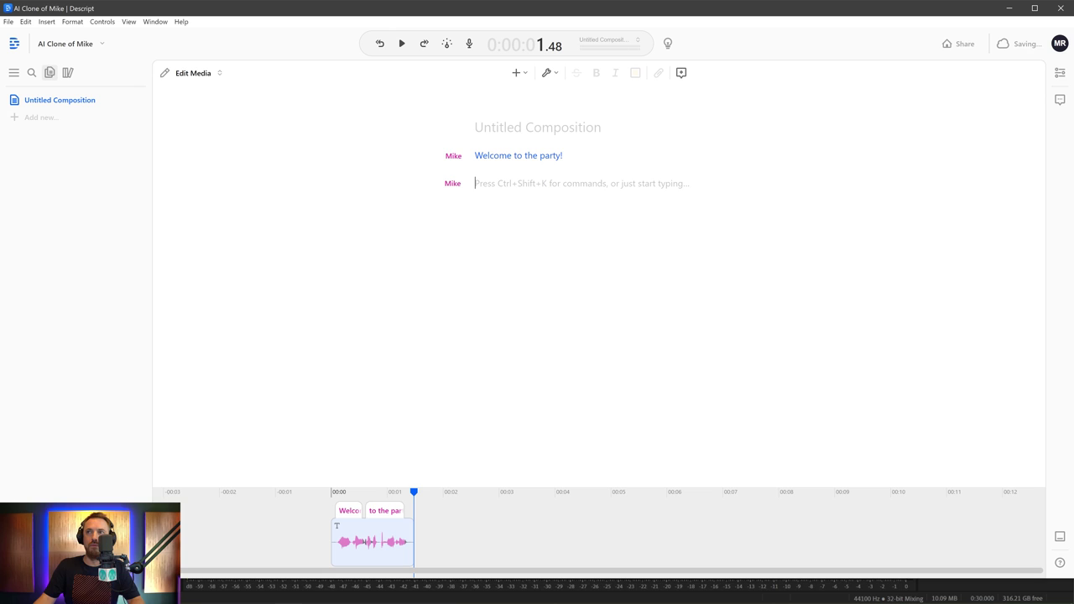
pyautogui.click(469, 44)
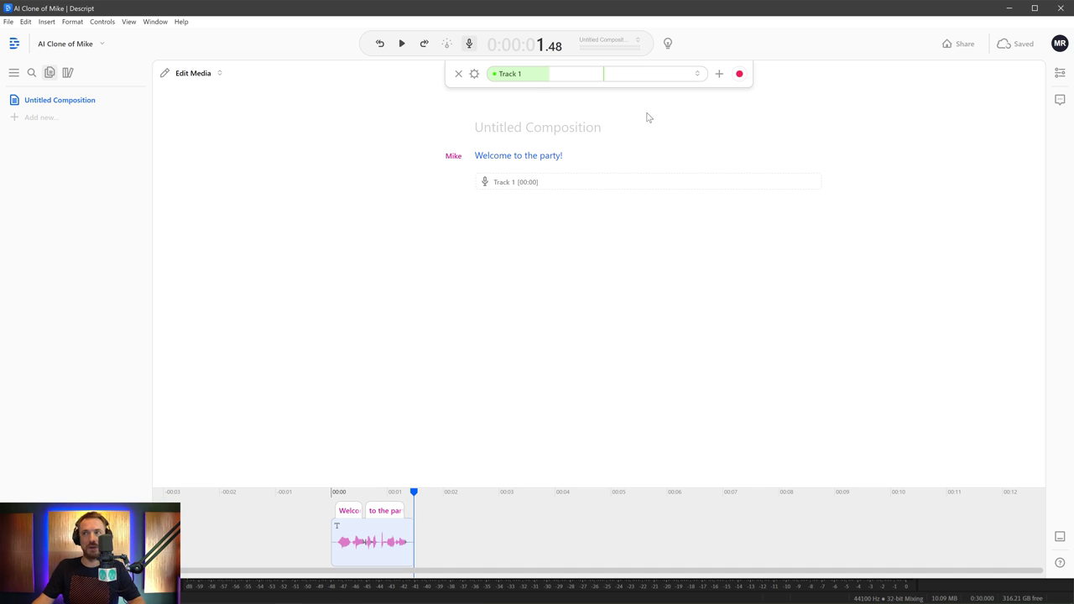
pyautogui.click(740, 75)
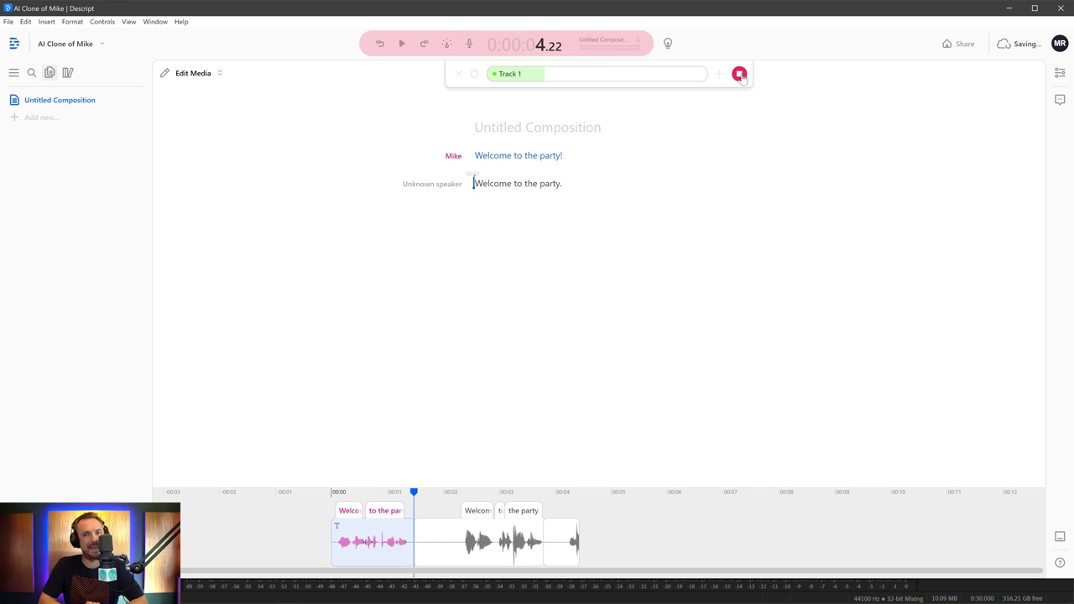
pyautogui.click(740, 75)
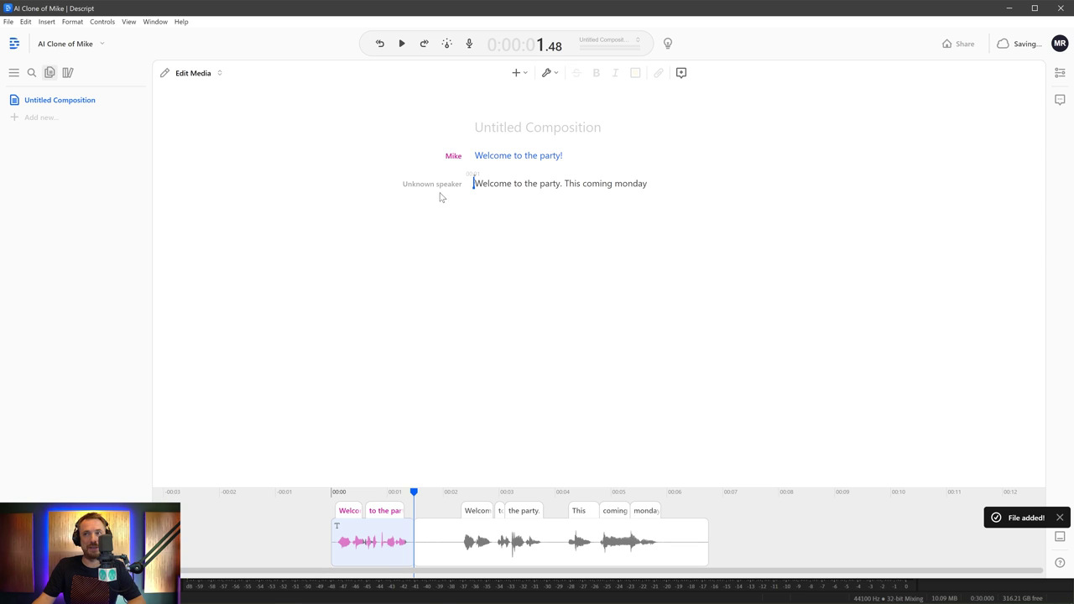
pyautogui.click(434, 185)
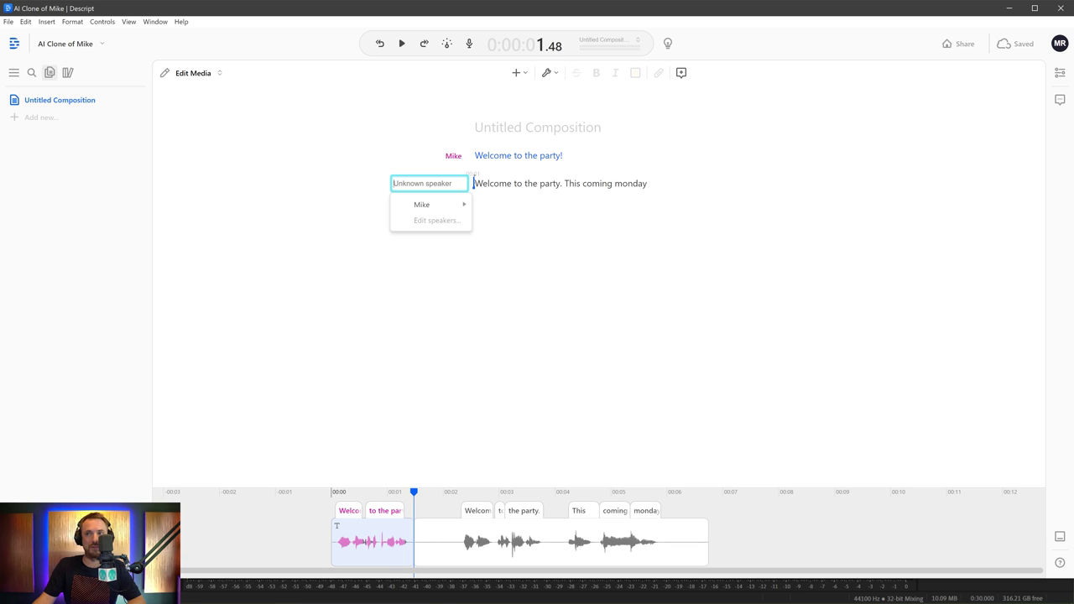
# Assign the recorded line to Mike, overdub 'monday' as 'Tuesday', and play it back
pyautogui.click(441, 201)
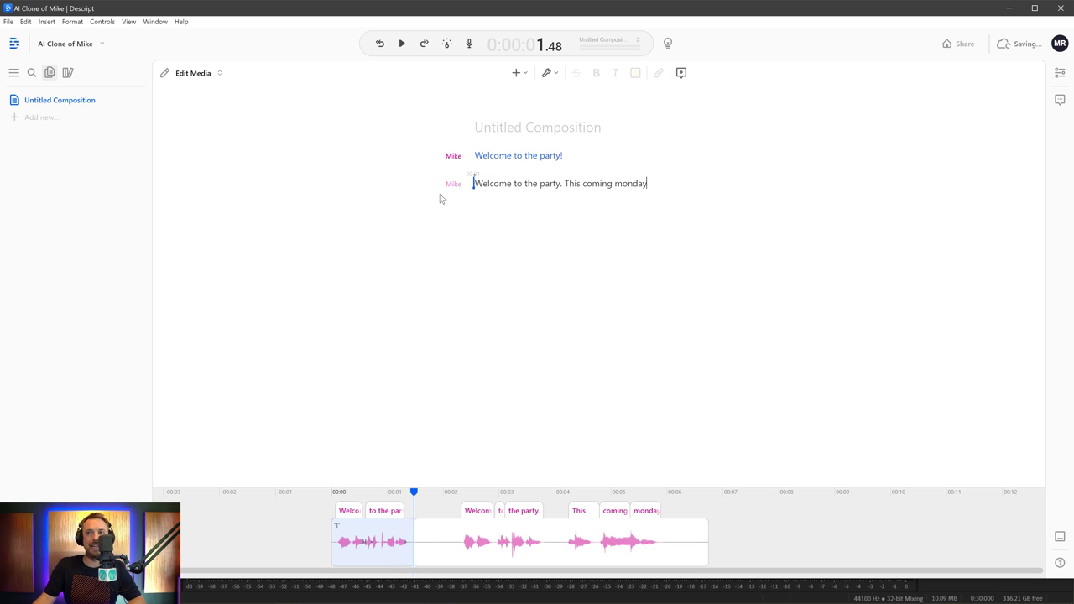
pyautogui.doubleClick(629, 184)
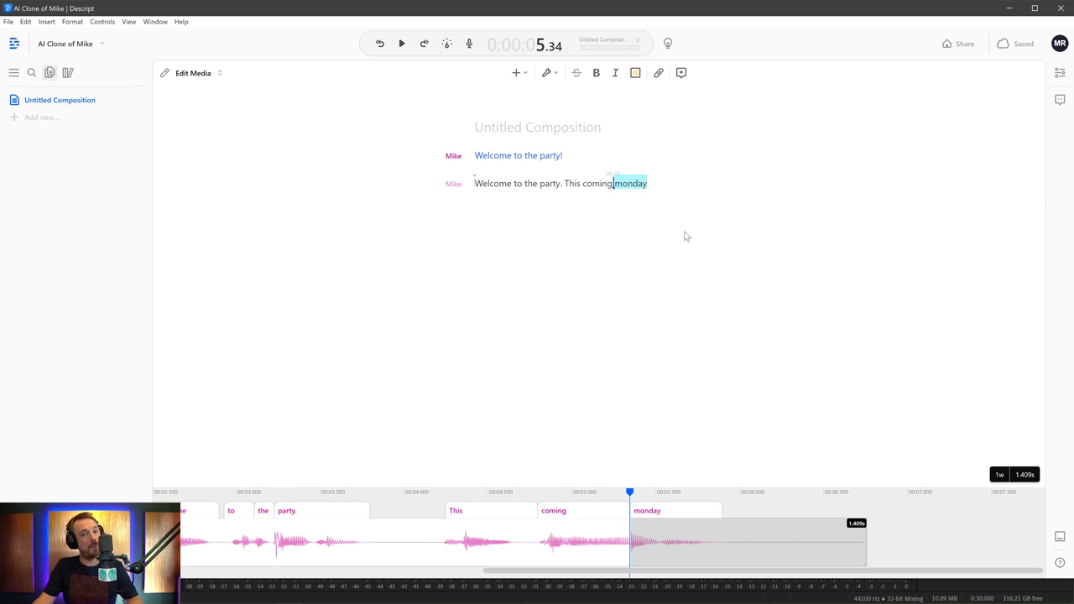
pyautogui.press('d')
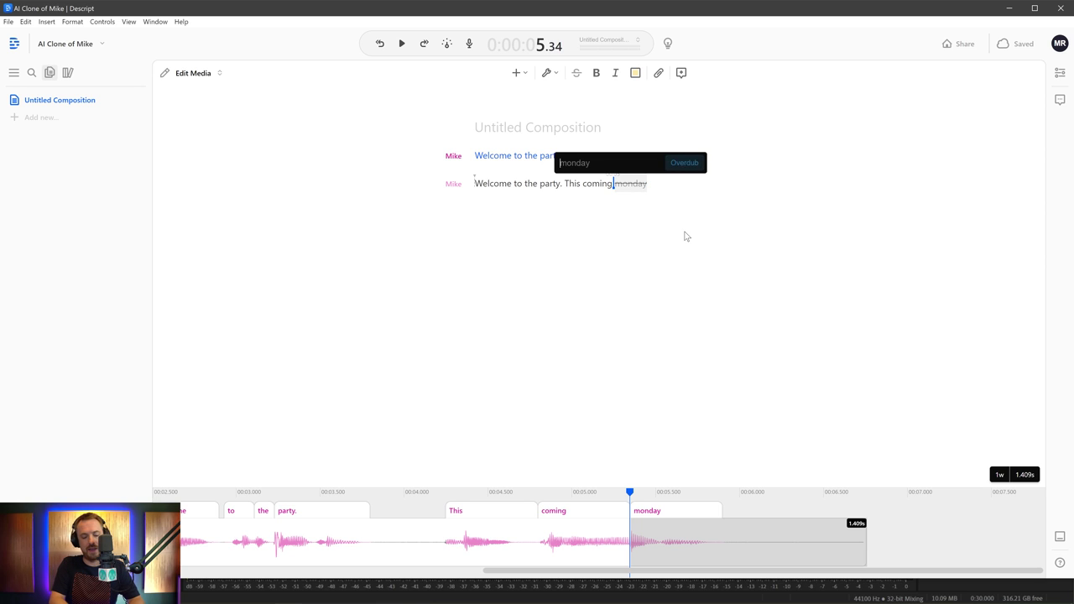
pyautogui.write('Tuesday')
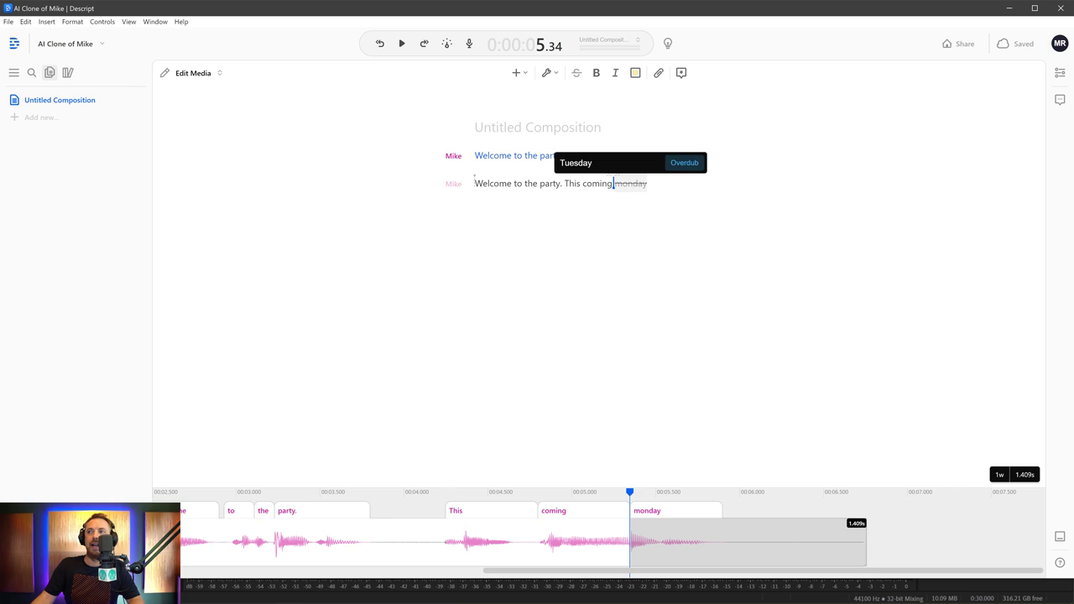
pyautogui.click(683, 163)
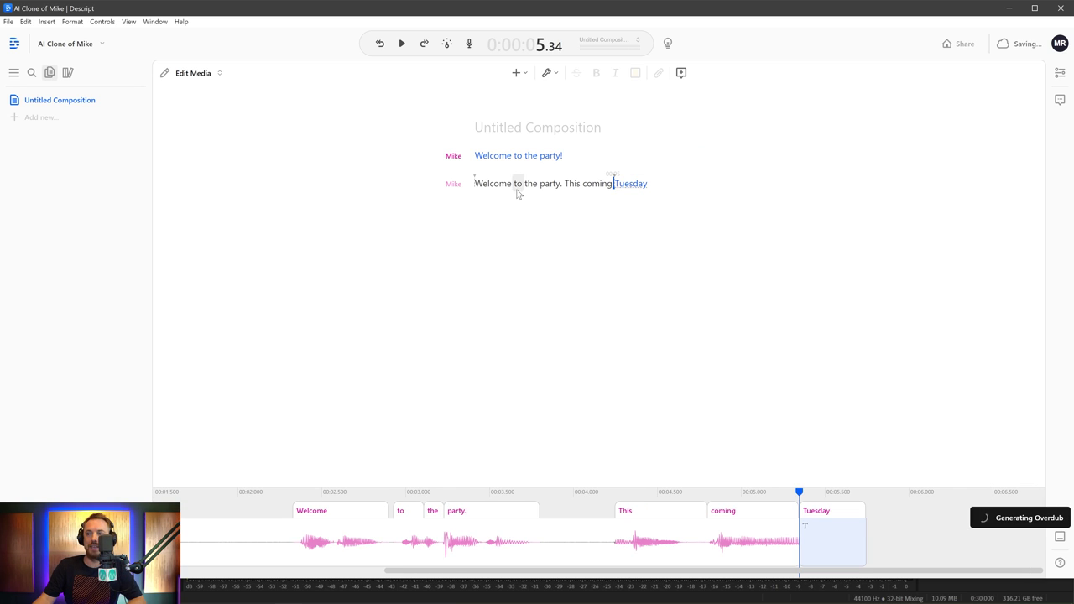
pyautogui.click(490, 185)
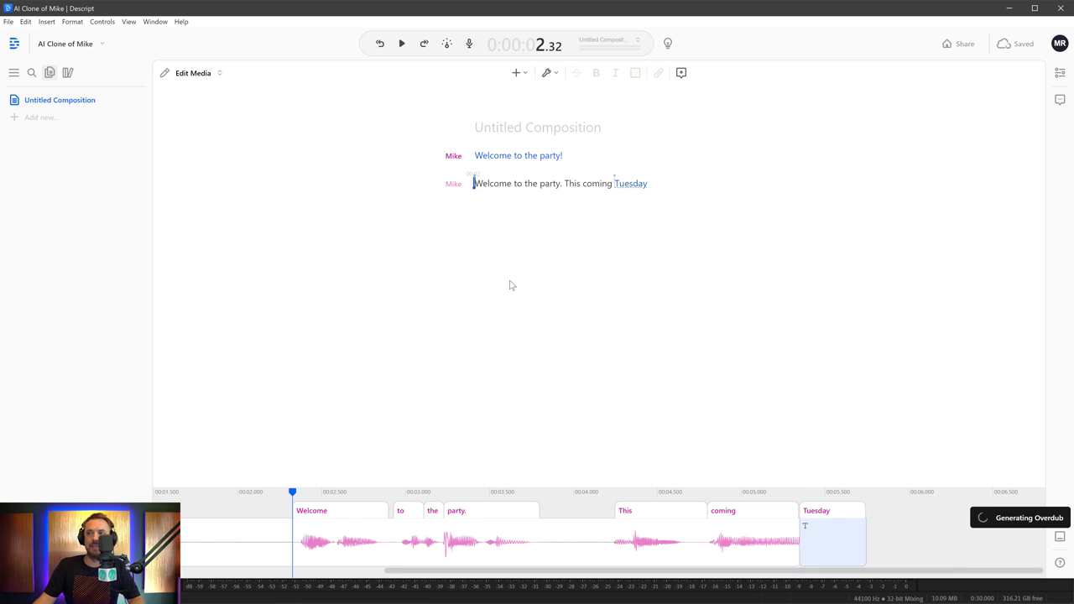
pyautogui.press('space')
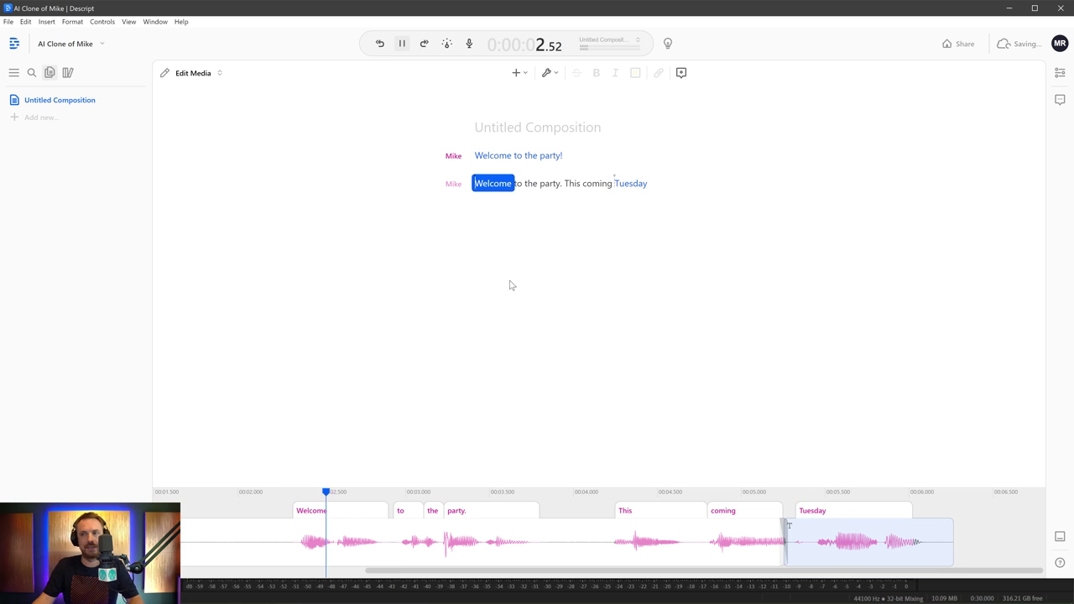
# Replace 'coming Tuesday' with overdubbed 'coming Wednesday.' and play the edited line
pyautogui.click(607, 185)
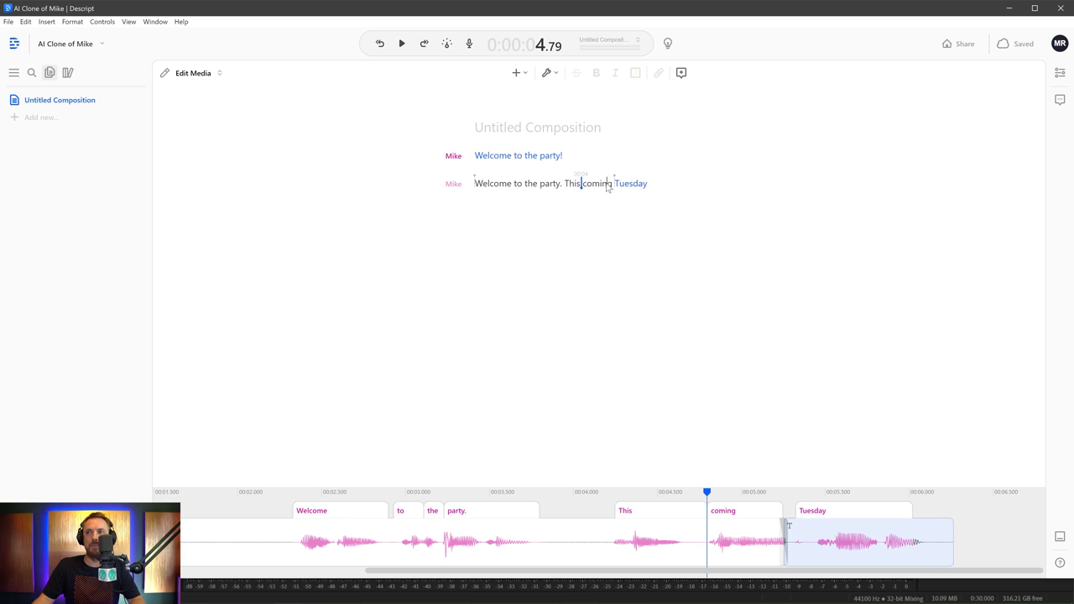
pyautogui.doubleClick(607, 185)
pyautogui.keyDown('shift'); pyautogui.click(647, 186); pyautogui.keyUp('shift')
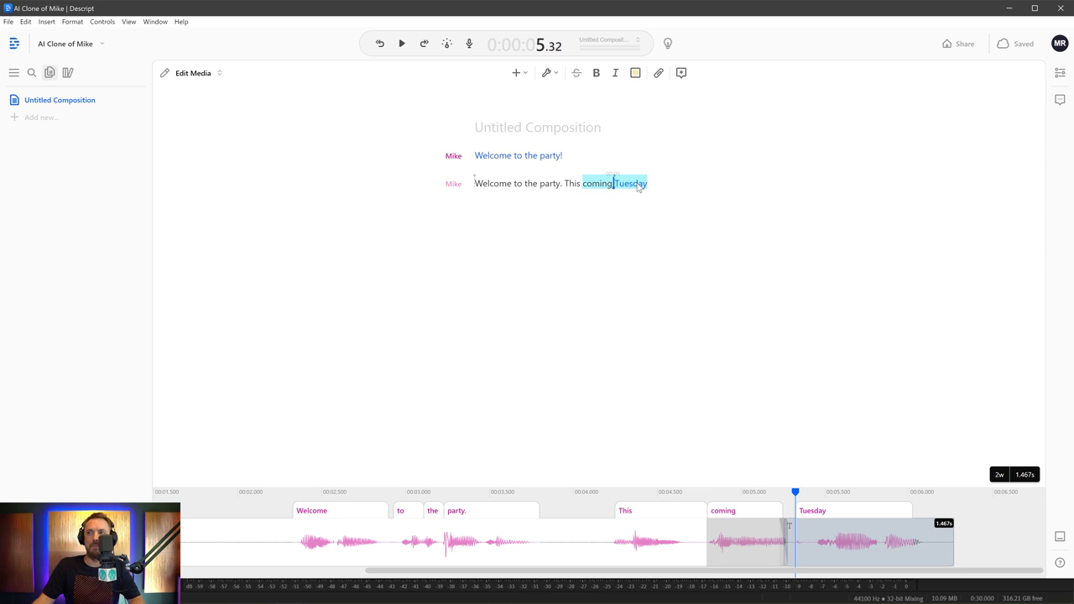
pyautogui.write('comin')
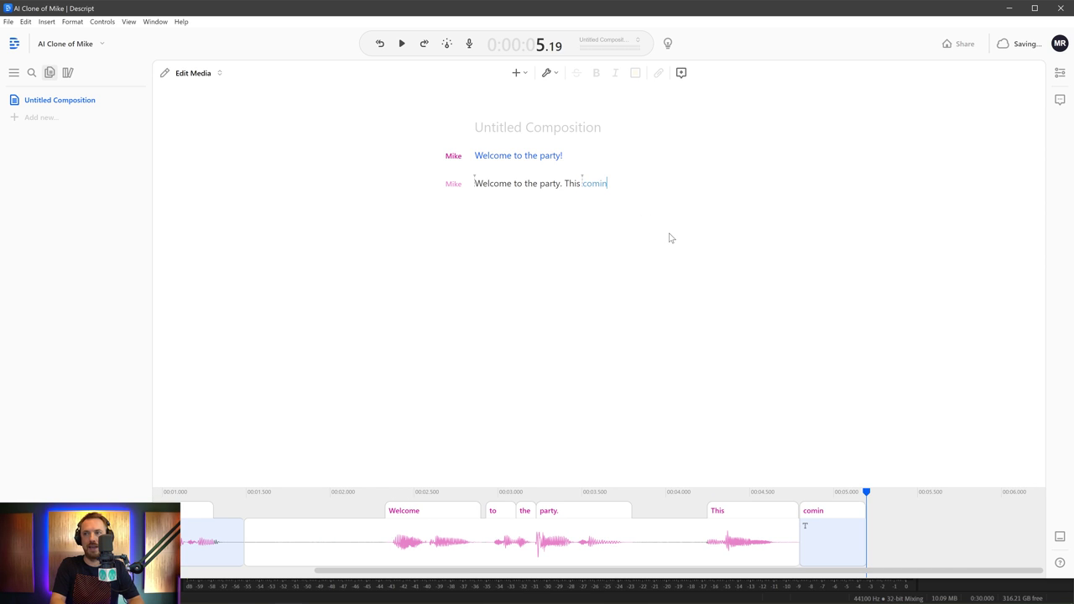
pyautogui.write('g Wednesday.')
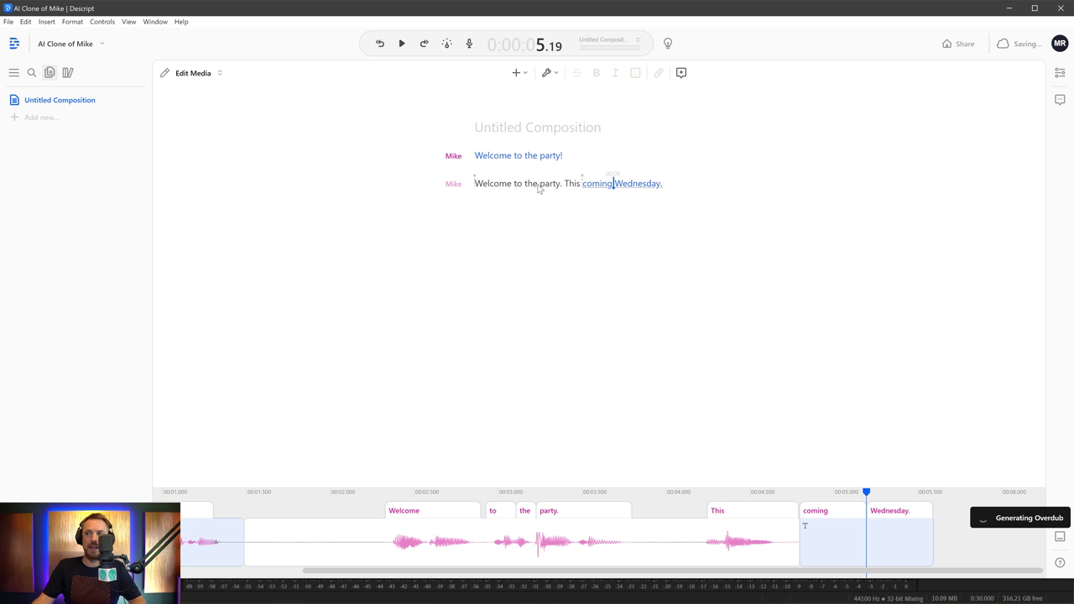
pyautogui.click(475, 184)
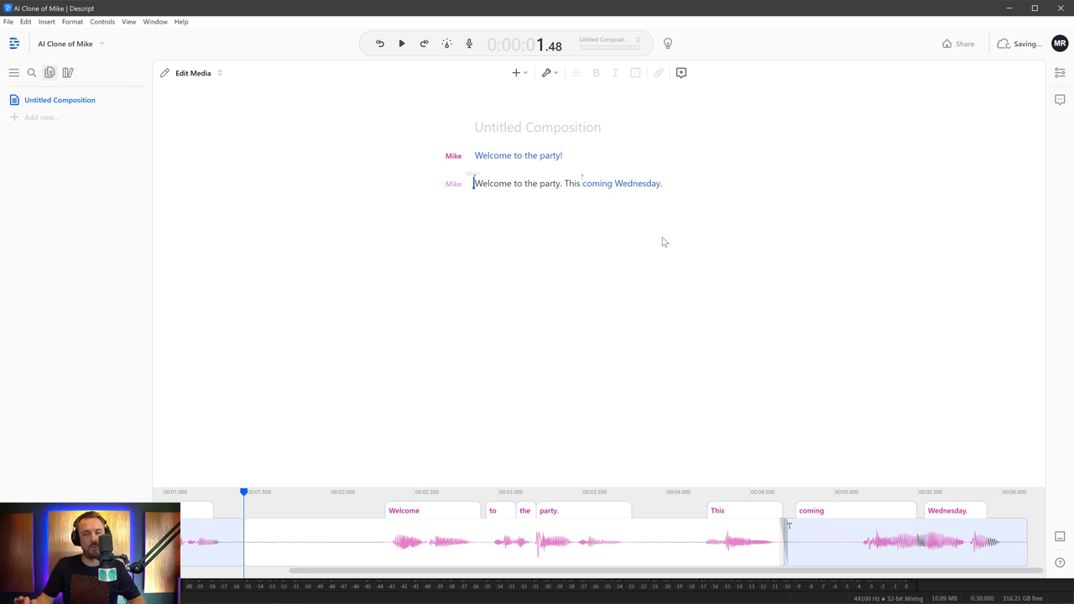
pyautogui.press('space')
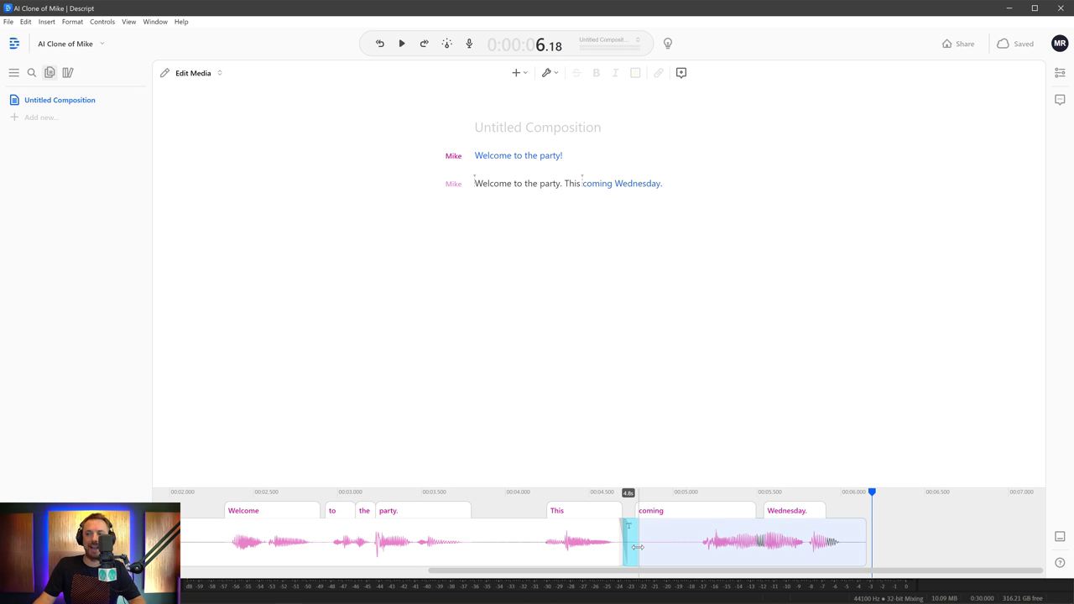
# Delete the silent gap before 'coming' in the timeline and replay the line to check timing
pyautogui.moveTo(669, 551); pyautogui.dragTo(615, 565)
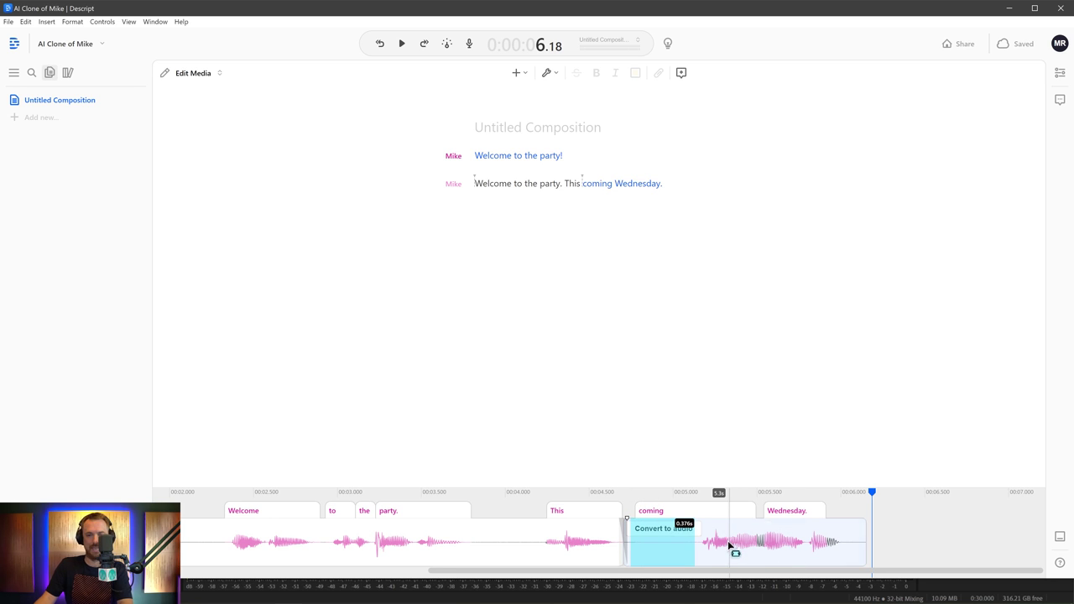
pyautogui.press('Delete')
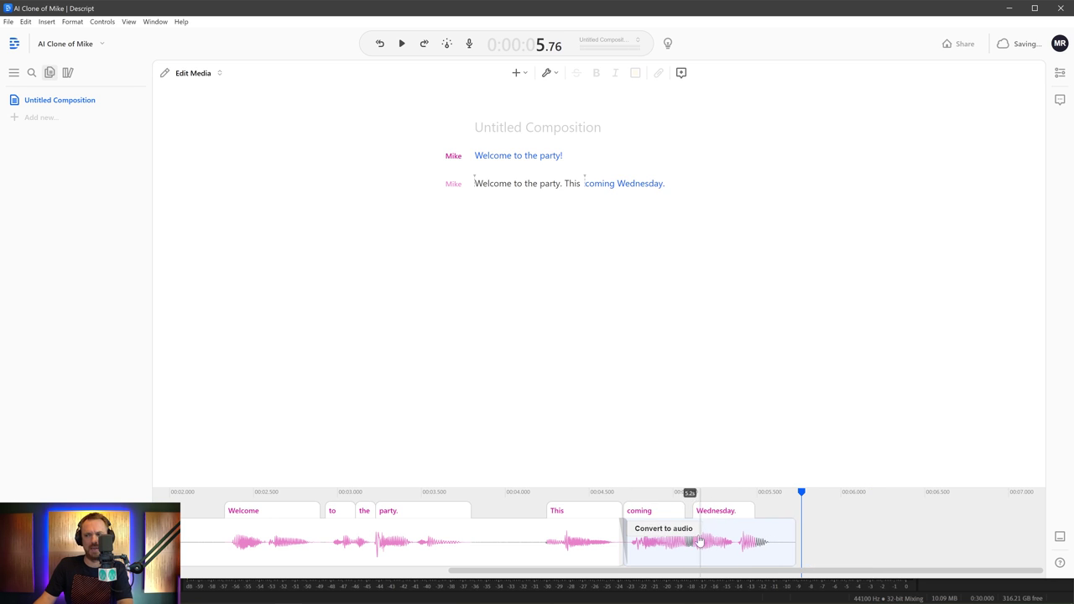
pyautogui.click(491, 185)
pyautogui.press('space')
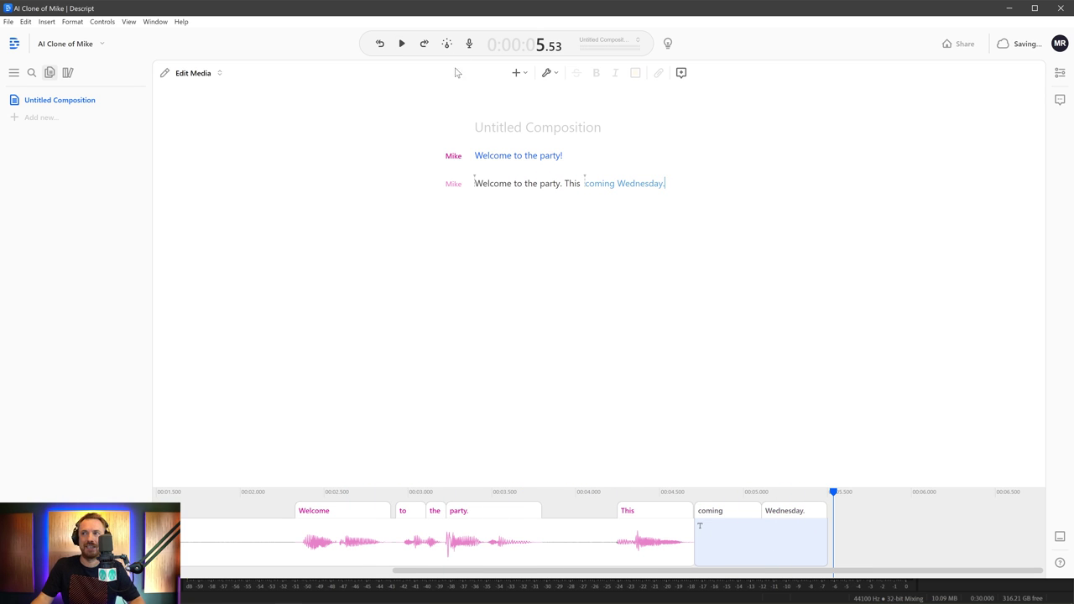
# Split 'coming Wednesday.' off into its own paragraph
pyautogui.doubleClick(661, 193)
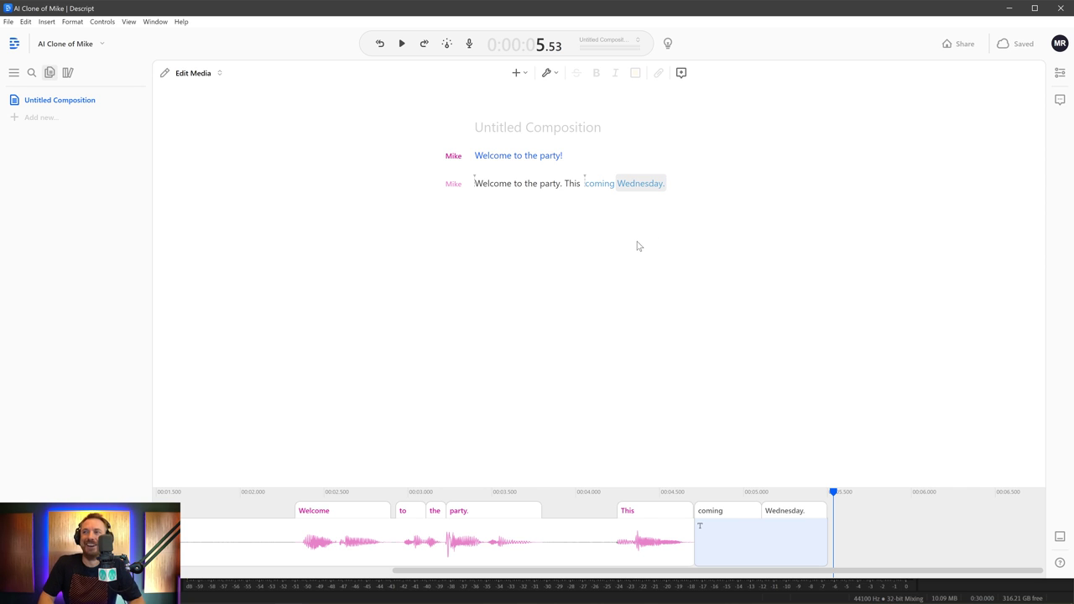
pyautogui.press('Right')
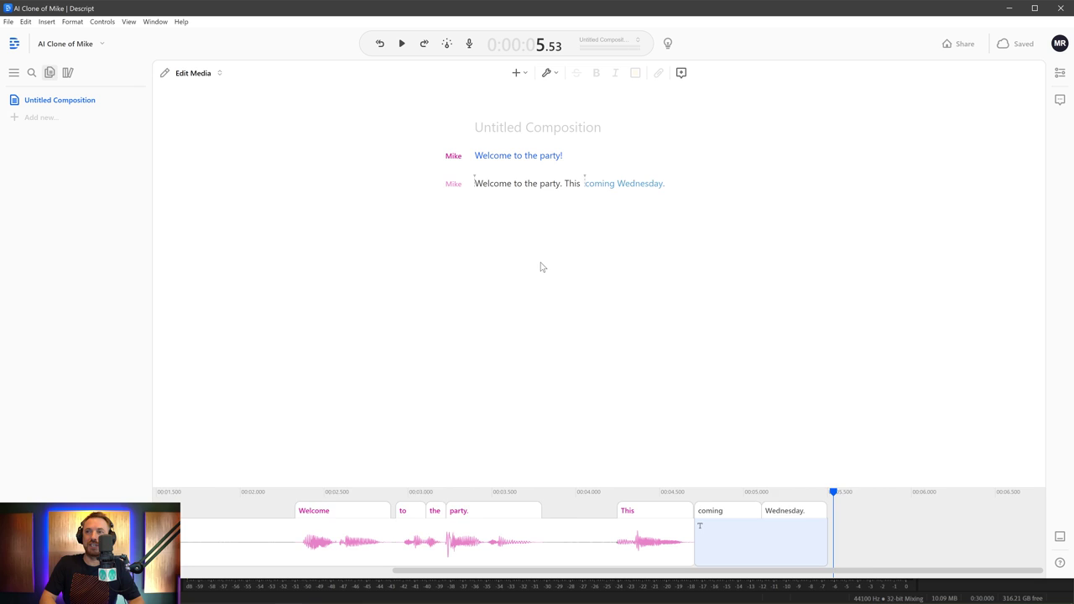
pyautogui.press('Return')
# Assign the new paragraph to Mike and regenerate the 'coming Wednesday.' overdub
pyautogui.click(445, 211)
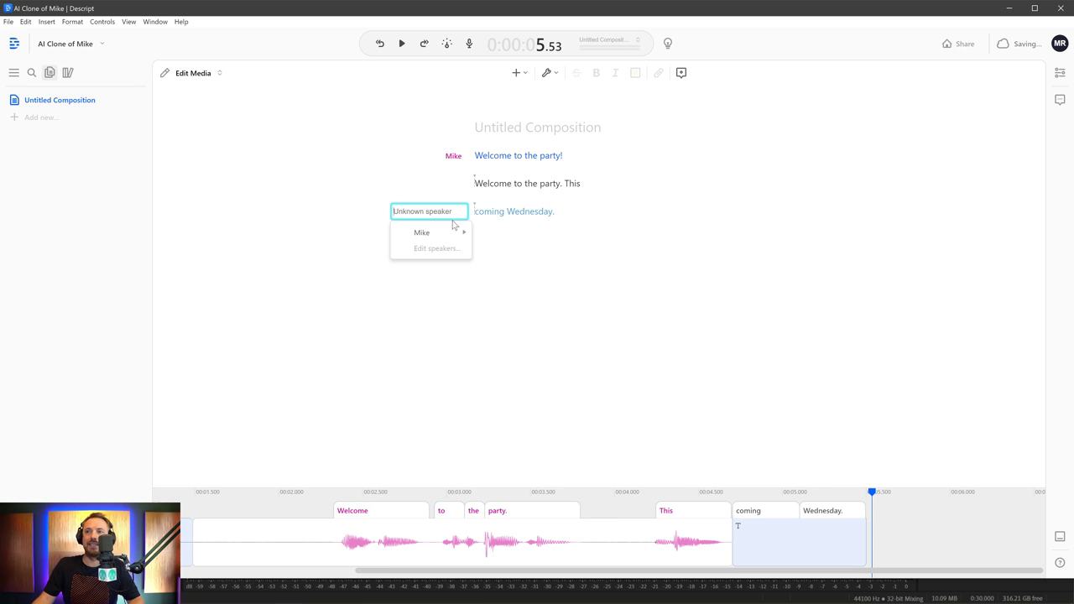
pyautogui.click(458, 232)
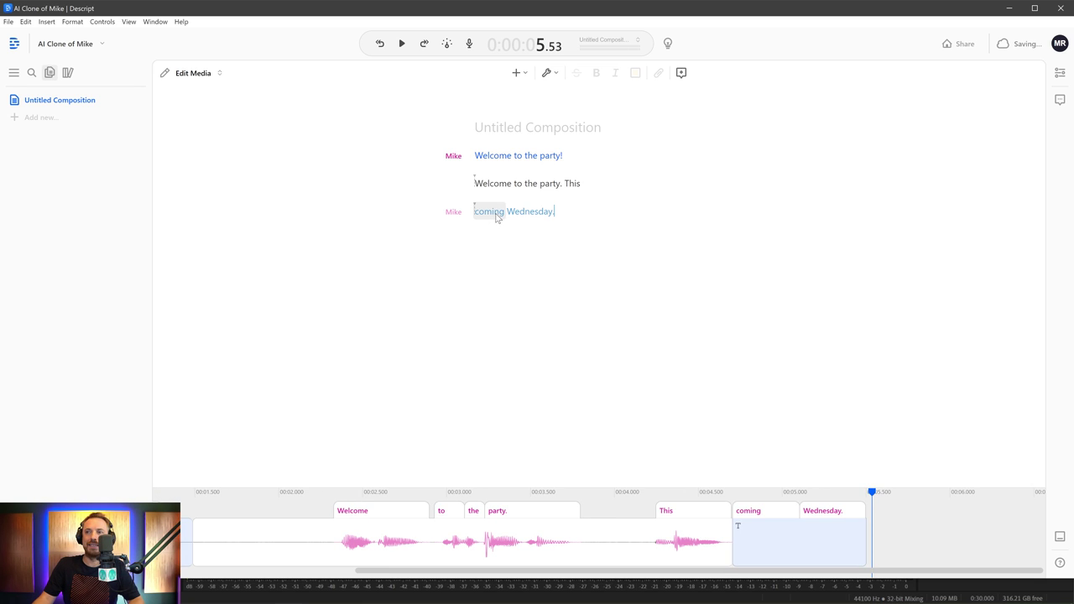
pyautogui.click(494, 213)
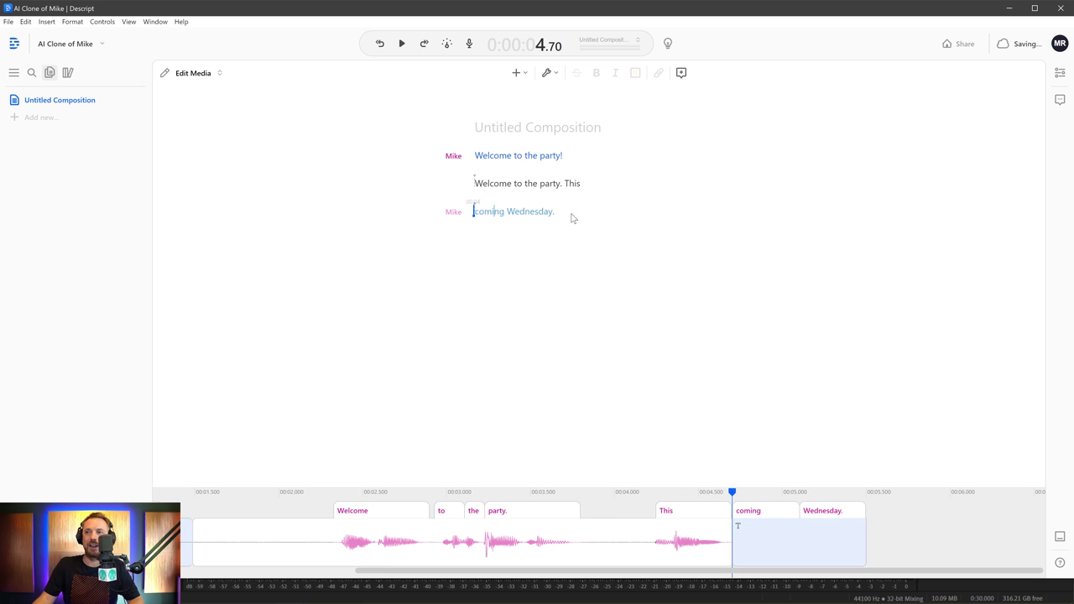
pyautogui.click(564, 222)
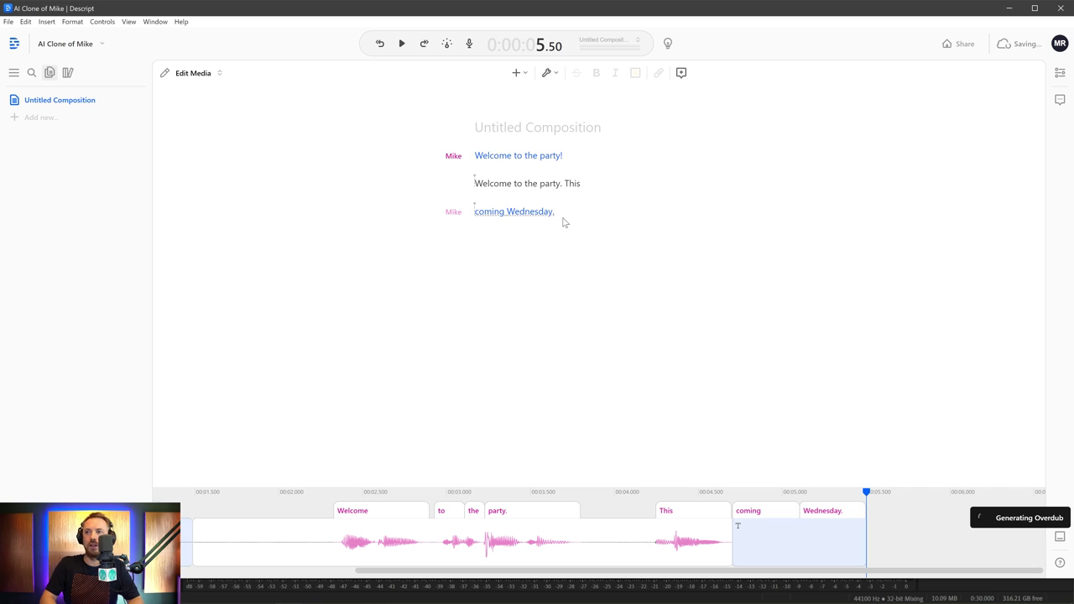
# Replace it with 'We play the best music. This is. 95.8. City FM.' and play it back
pyautogui.moveTo(574, 213); pyautogui.dragTo(475, 220)
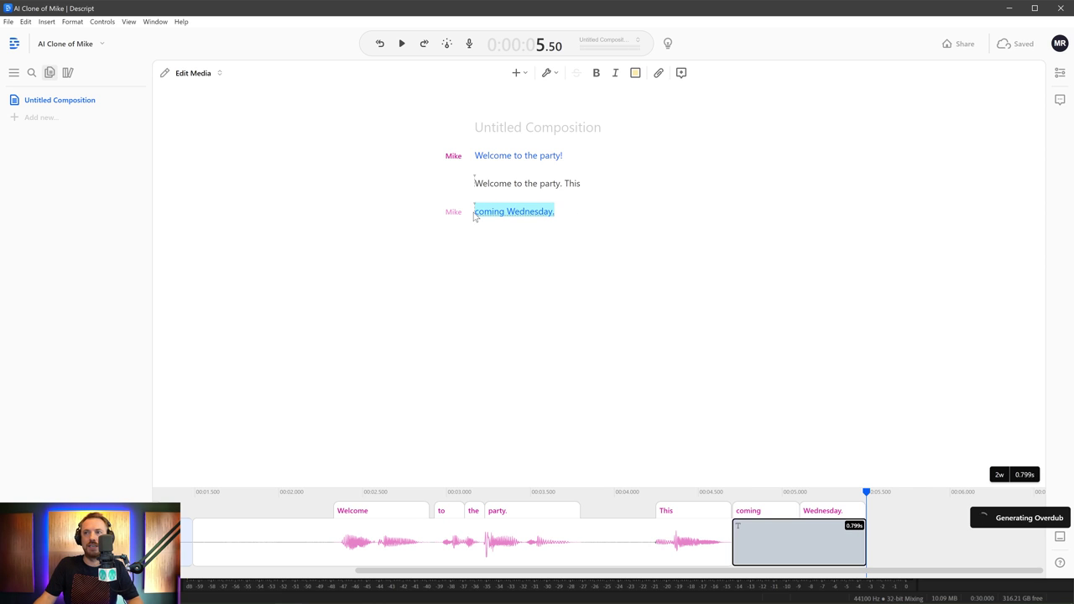
pyautogui.press('BackSpace')
pyautogui.write('W')
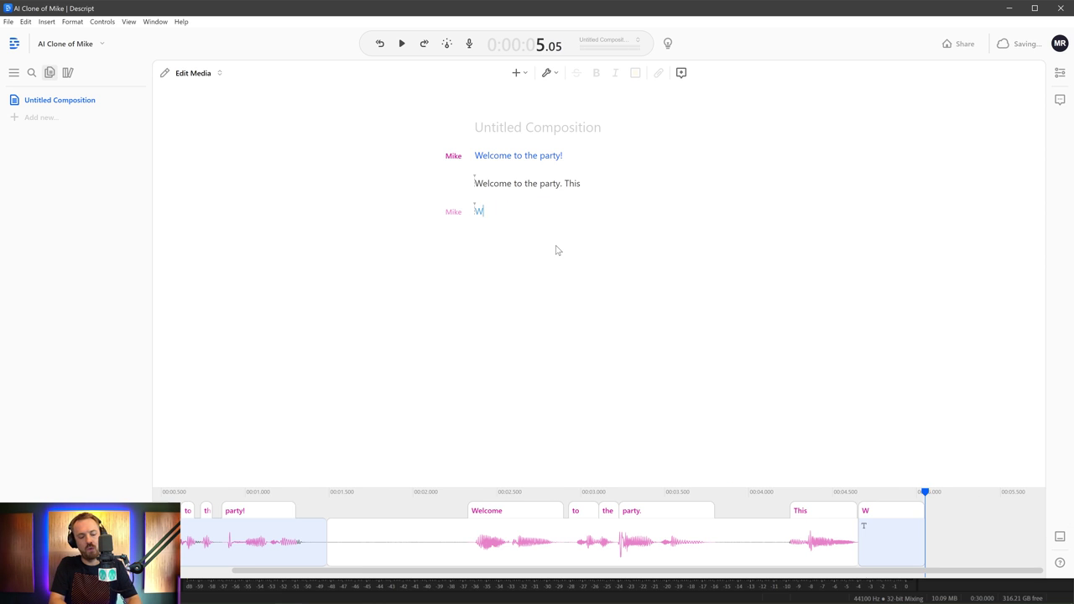
pyautogui.write('e play the bes')
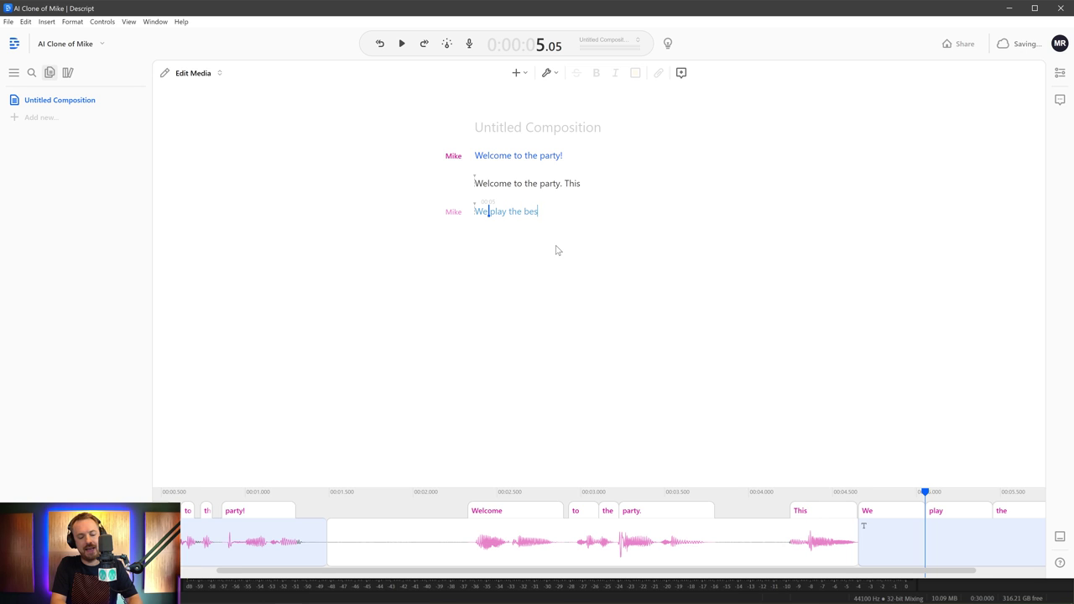
pyautogui.write('t music.')
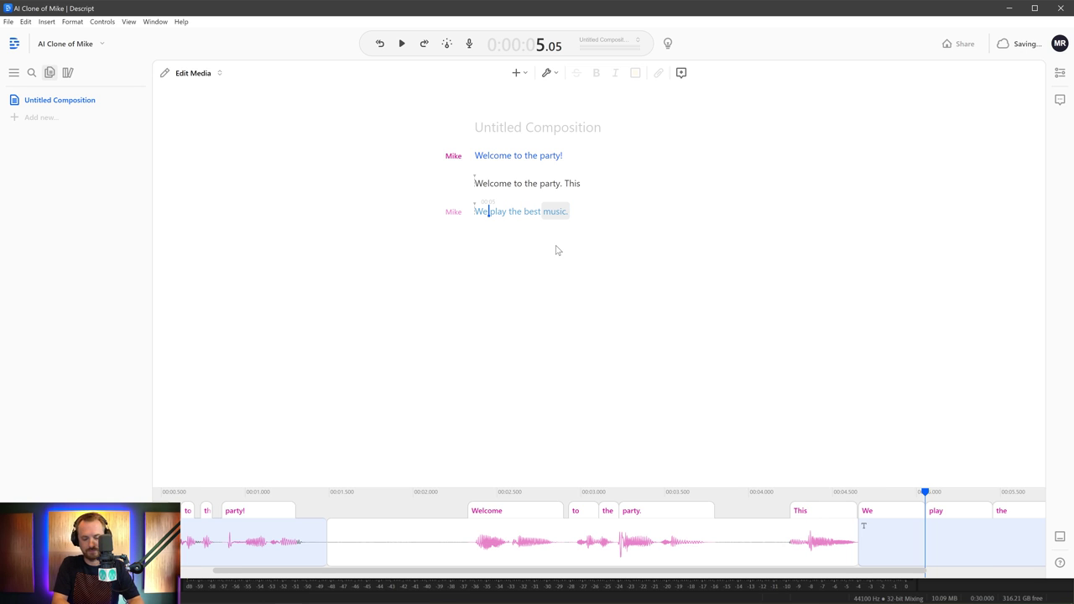
pyautogui.write(' This is.')
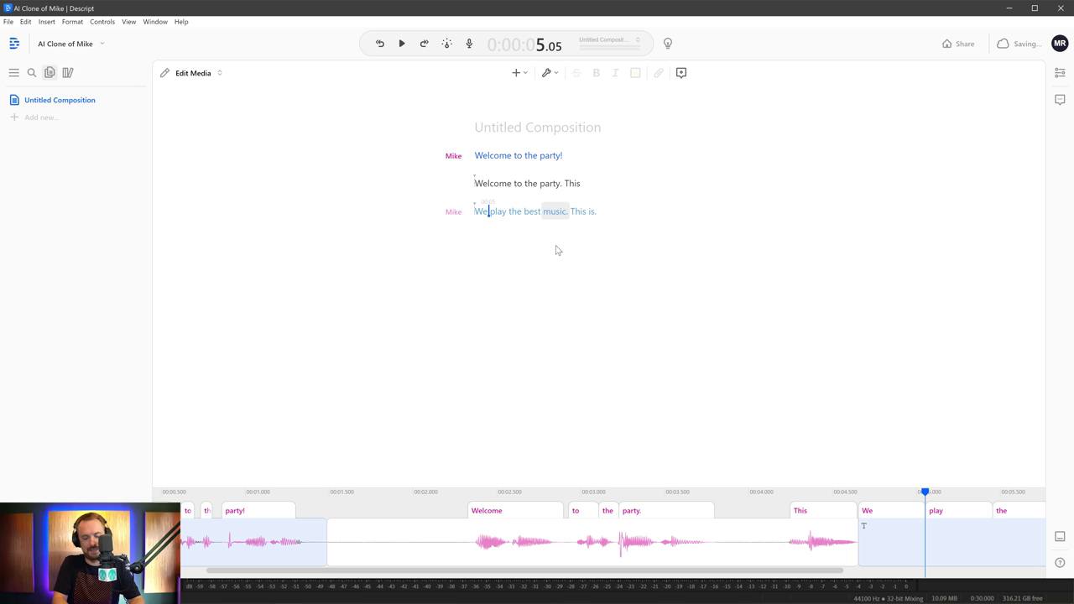
pyautogui.write(' 95')
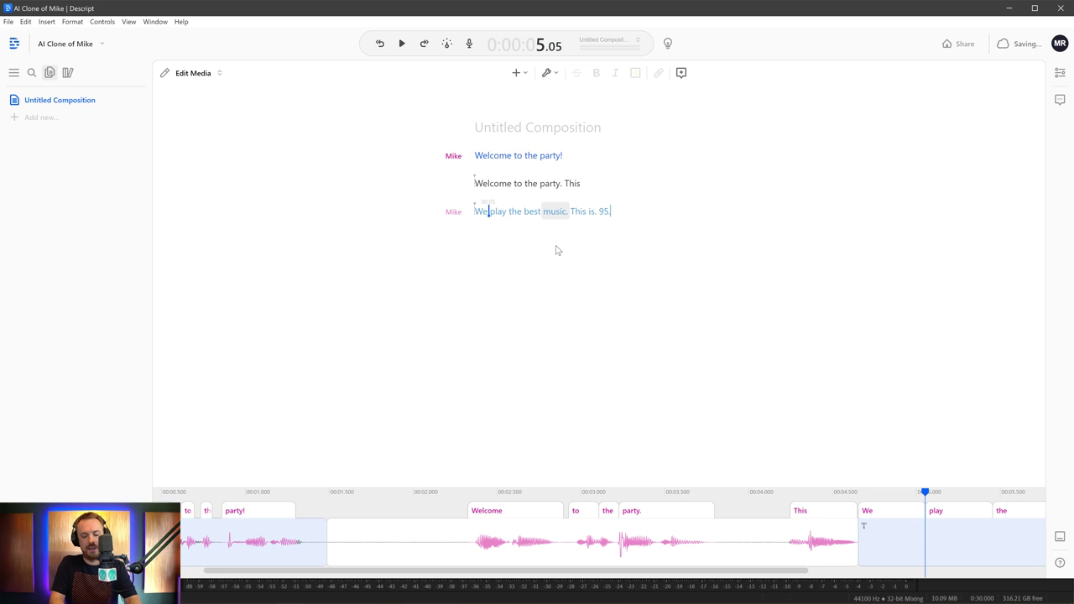
pyautogui.write('.8. ')
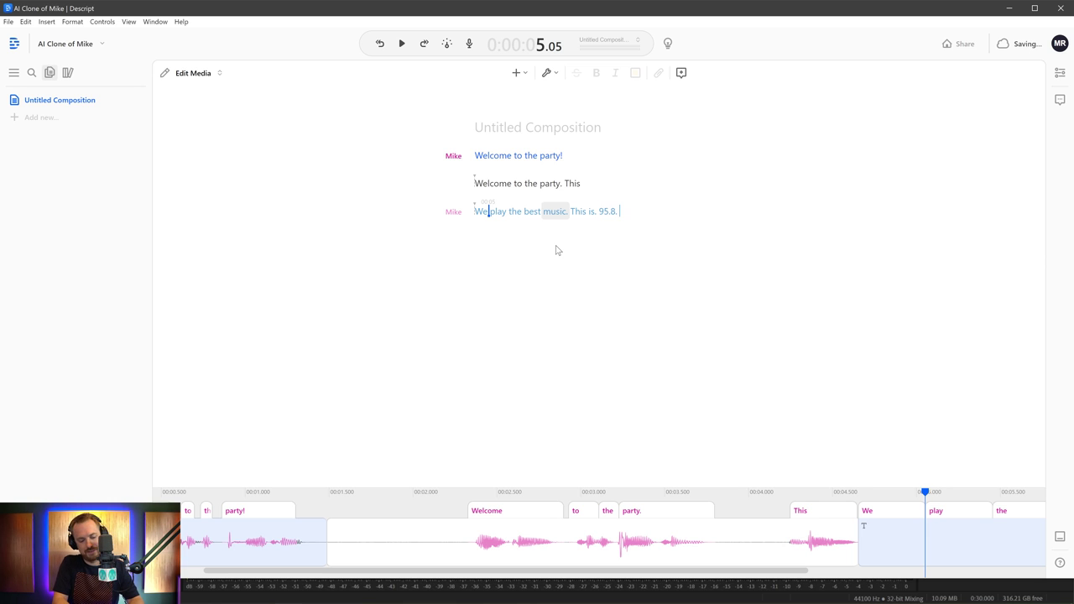
pyautogui.write('City FM.')
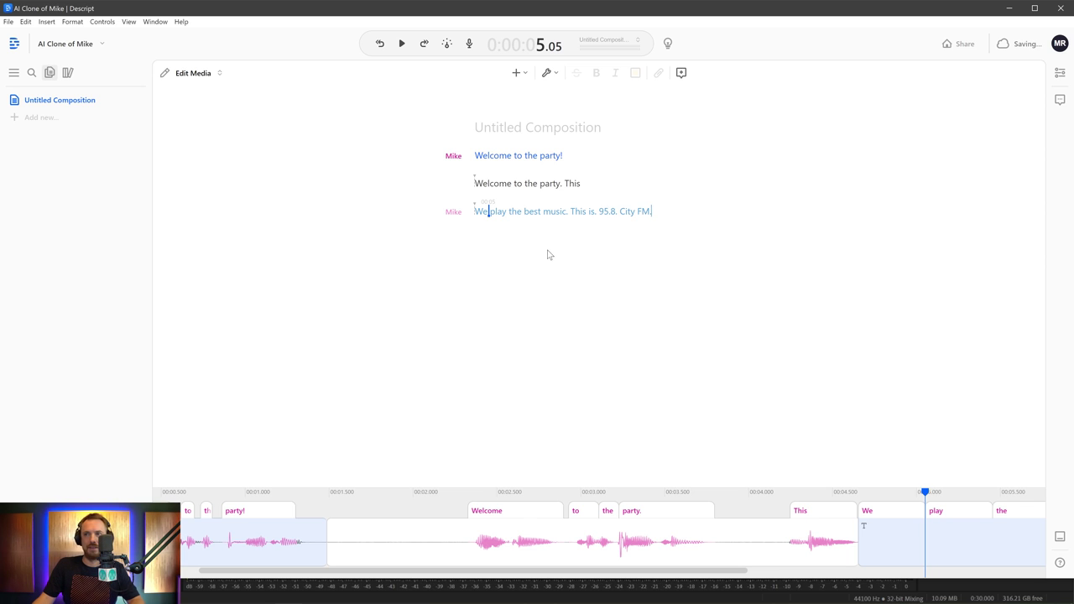
pyautogui.click(477, 256)
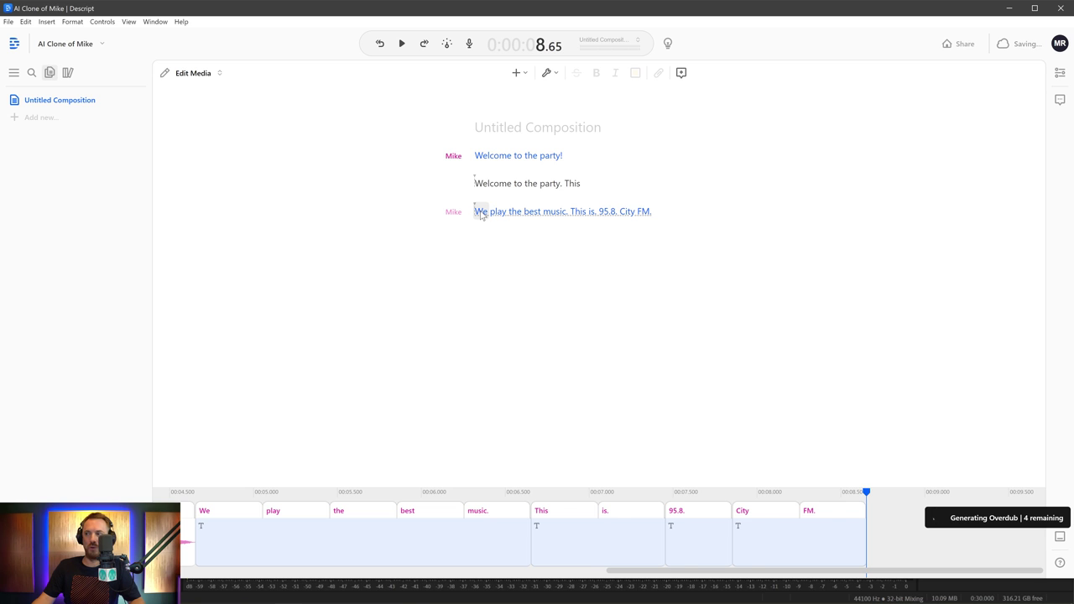
pyautogui.click(480, 214)
pyautogui.press('space')
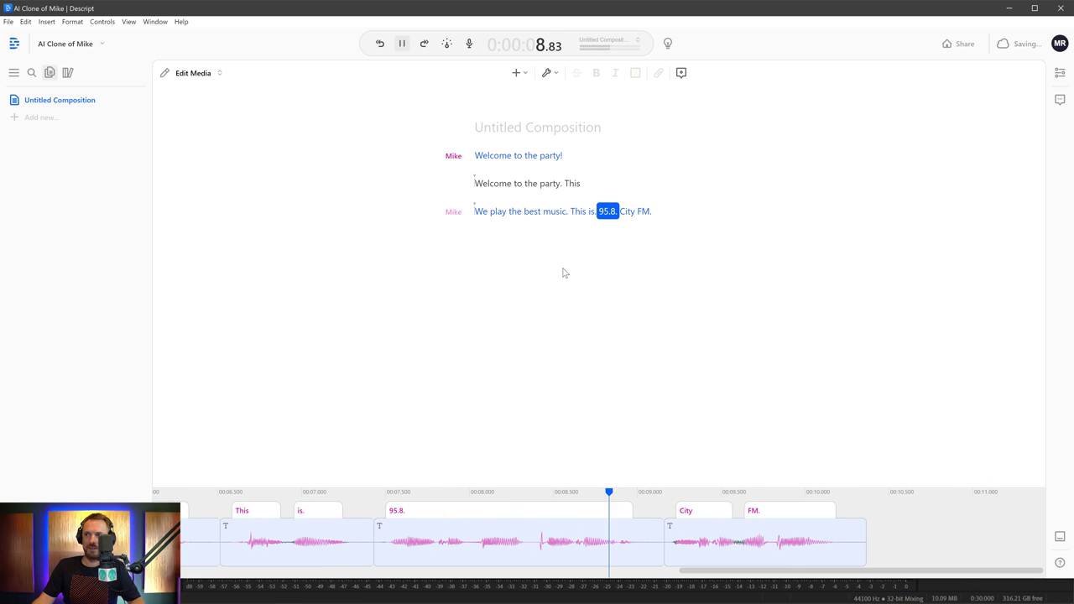
pyautogui.press('Return')
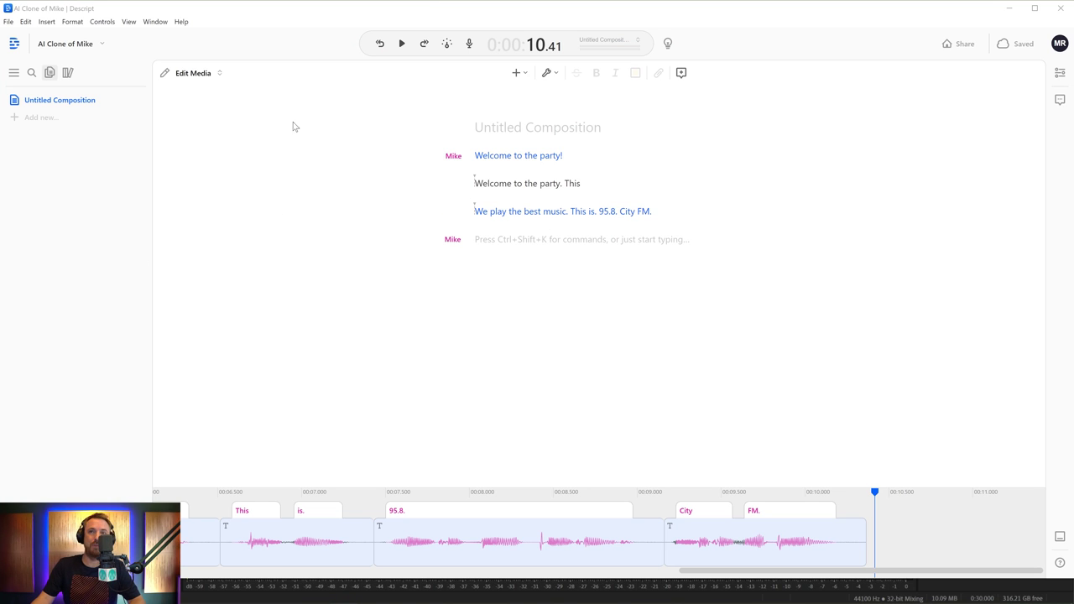
# Export the composition via File > Export as an Adobe Audition timeline, media files included
pyautogui.click(9, 21)
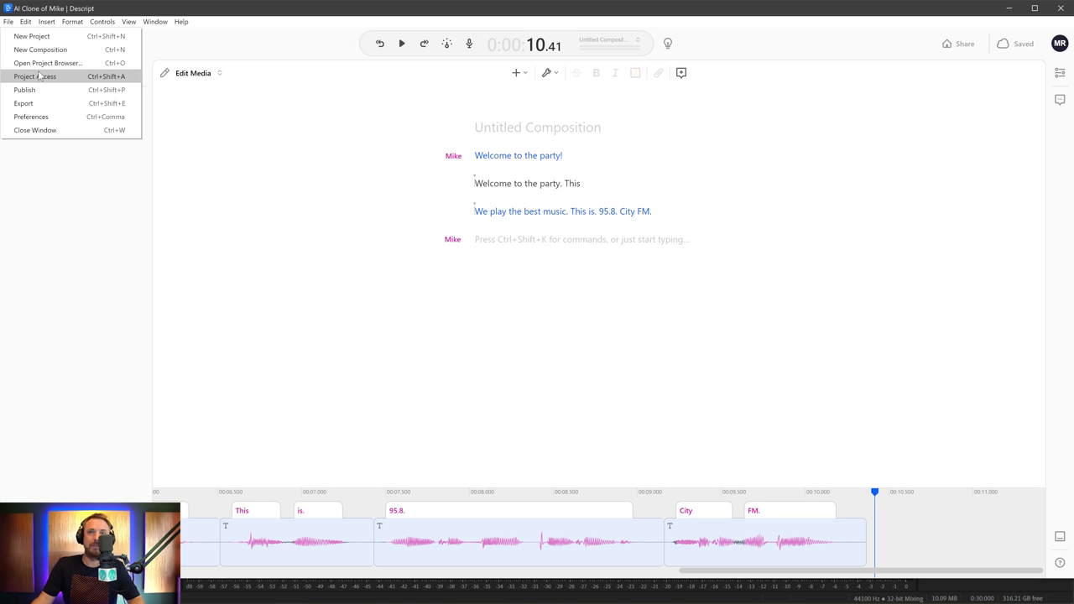
pyautogui.click(39, 101)
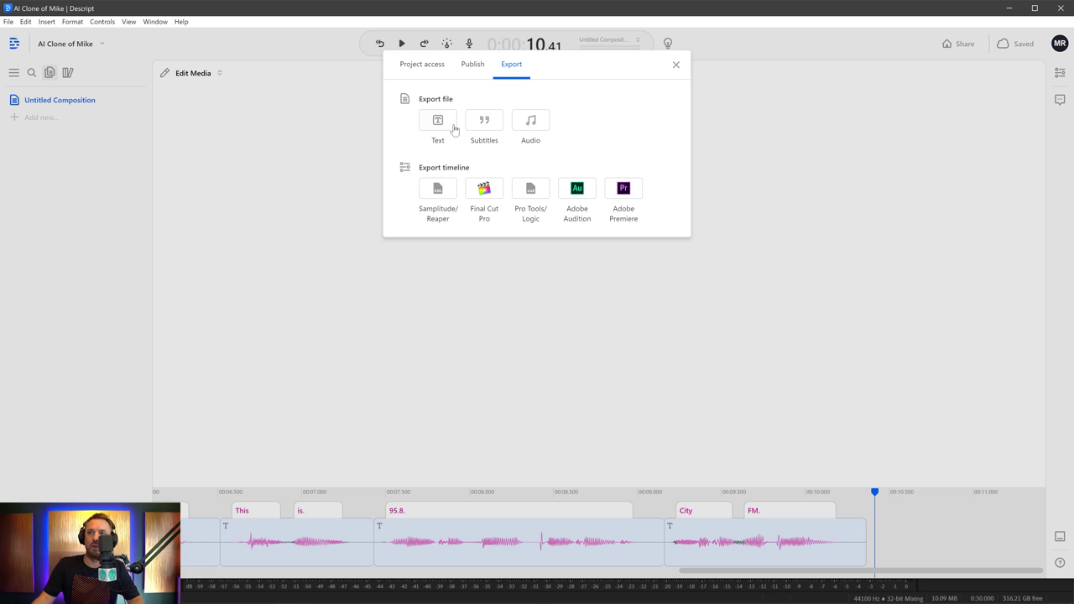
pyautogui.click(573, 190)
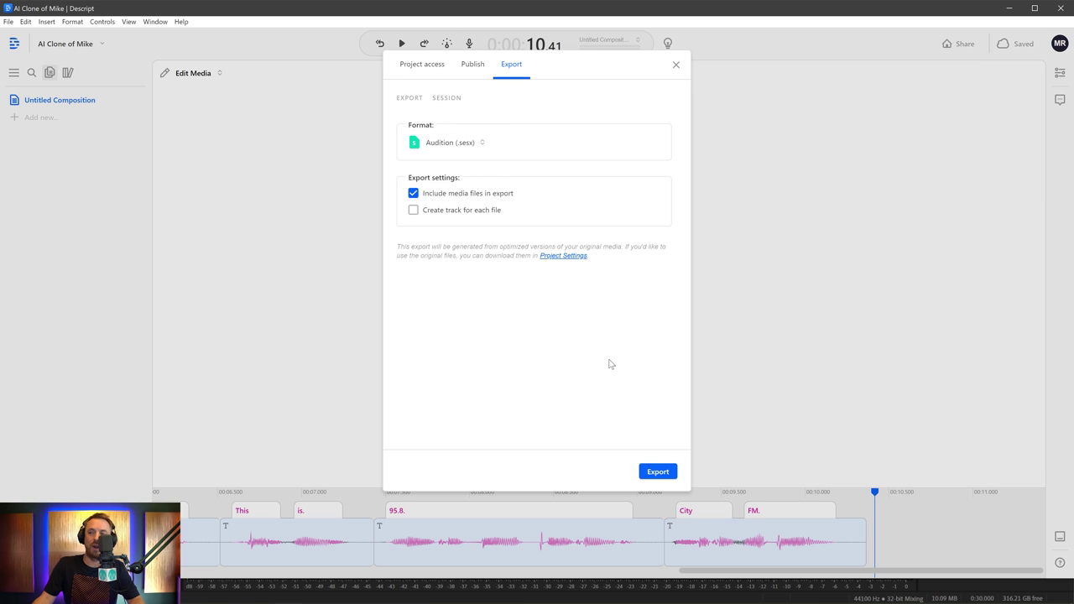
pyautogui.click(657, 472)
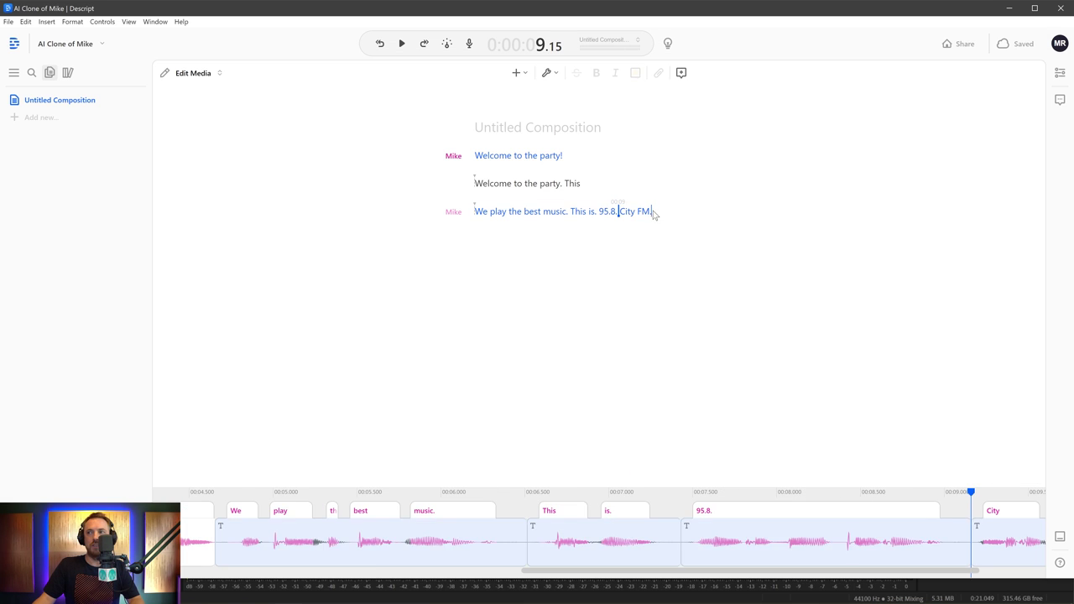
# Select the line and set up an audio export as lossless WAV at -24 LUFS
pyautogui.moveTo(652, 211); pyautogui.dragTo(459, 216)
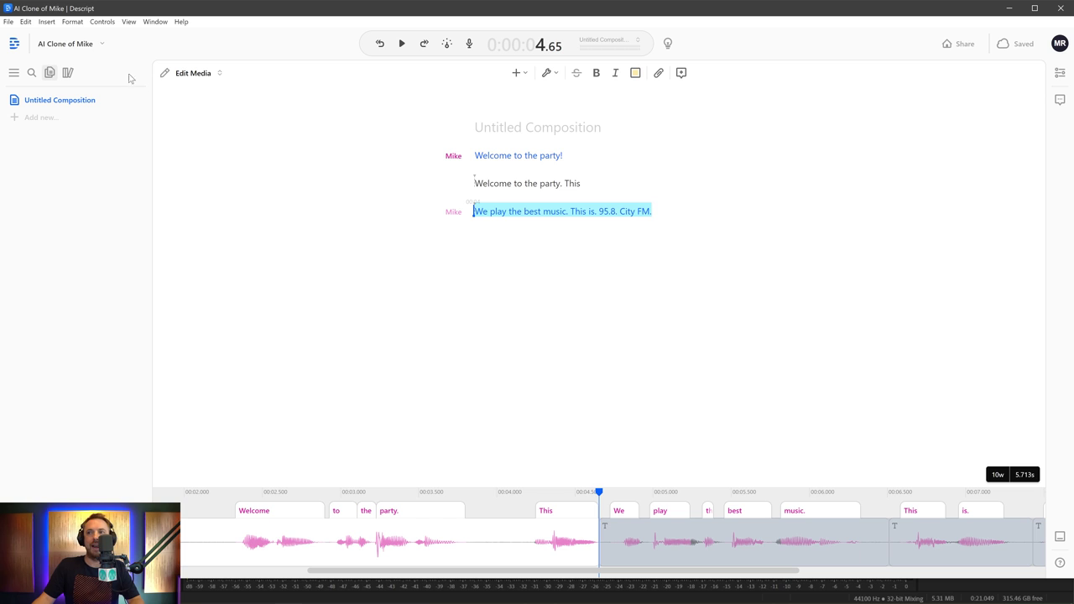
pyautogui.click(15, 22)
pyautogui.click(37, 105)
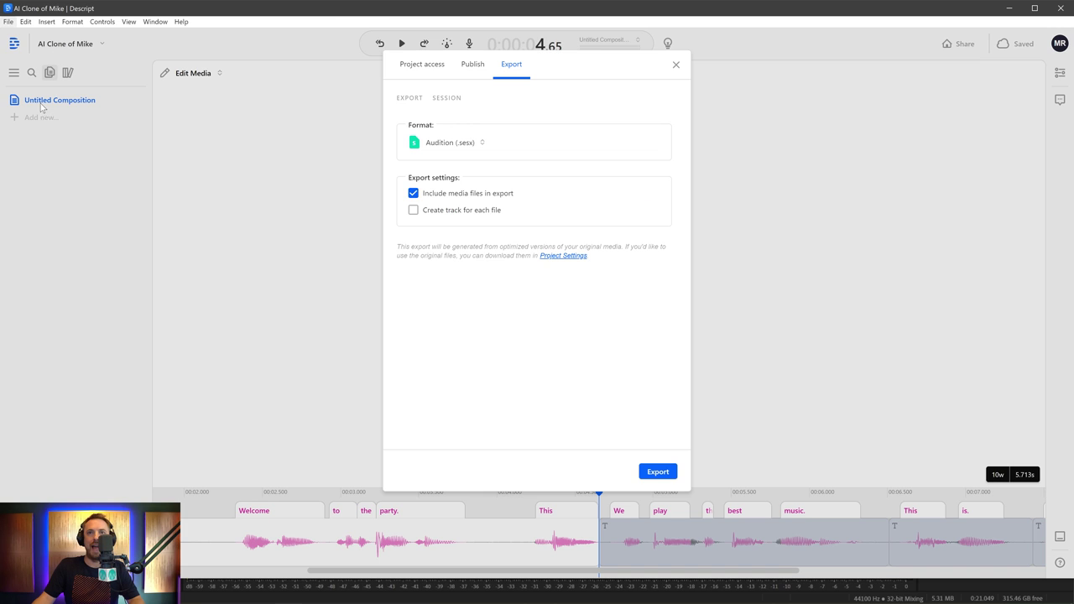
pyautogui.click(502, 70)
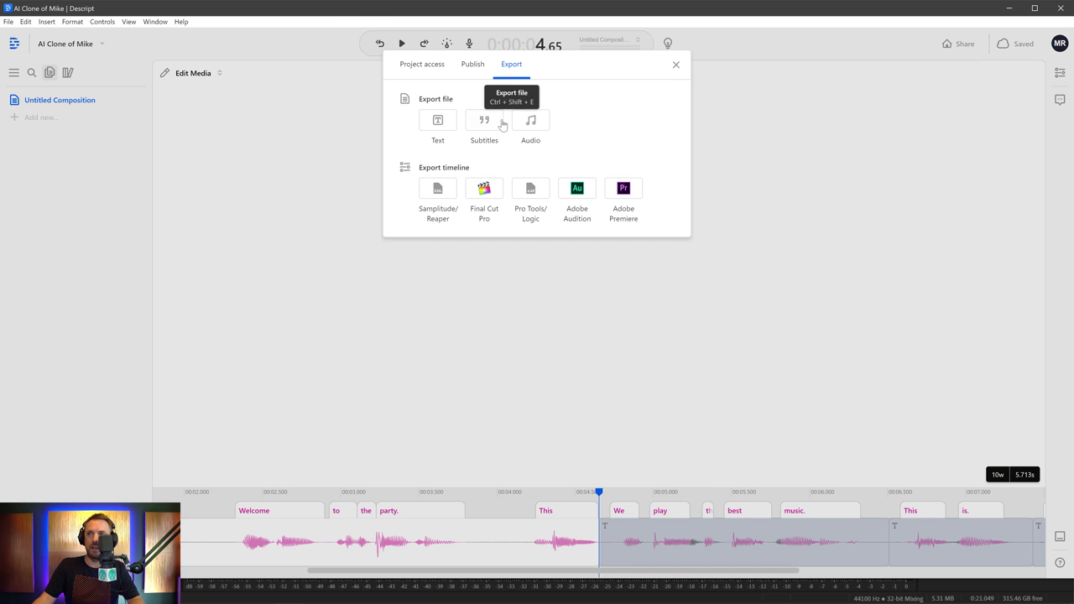
pyautogui.click(530, 124)
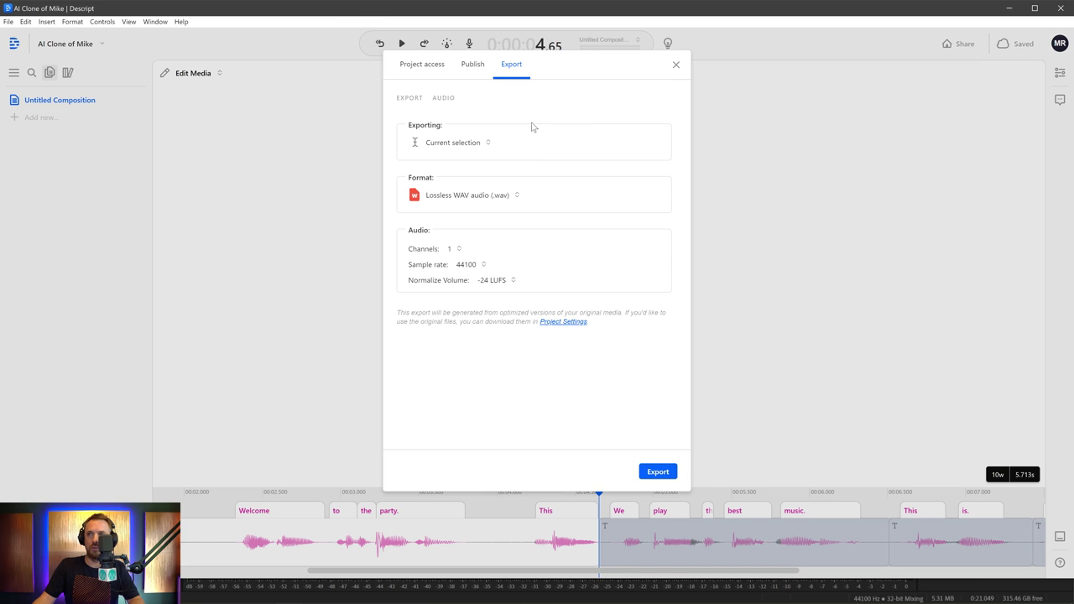
pyautogui.click(496, 282)
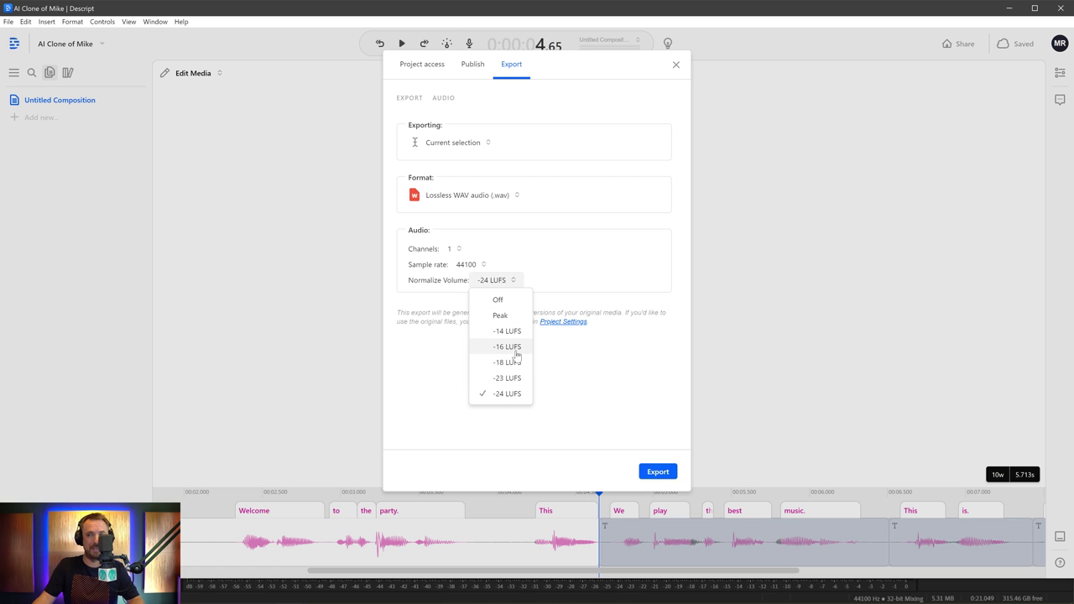
pyautogui.click(597, 254)
# Export and save it, overwriting the existing Untitled Composition.wav
pyautogui.click(652, 472)
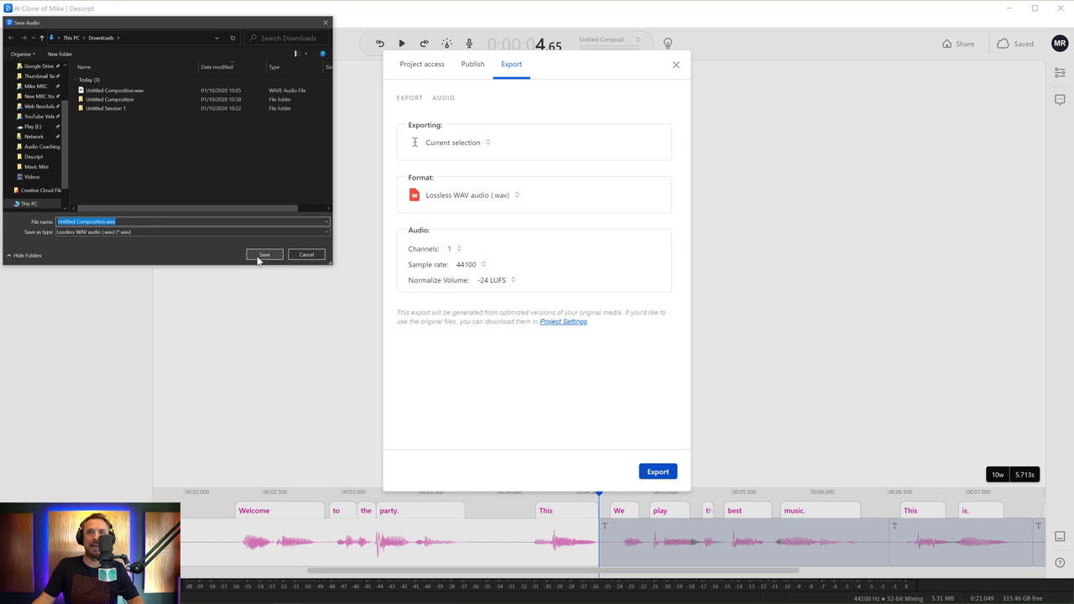
pyautogui.click(258, 260)
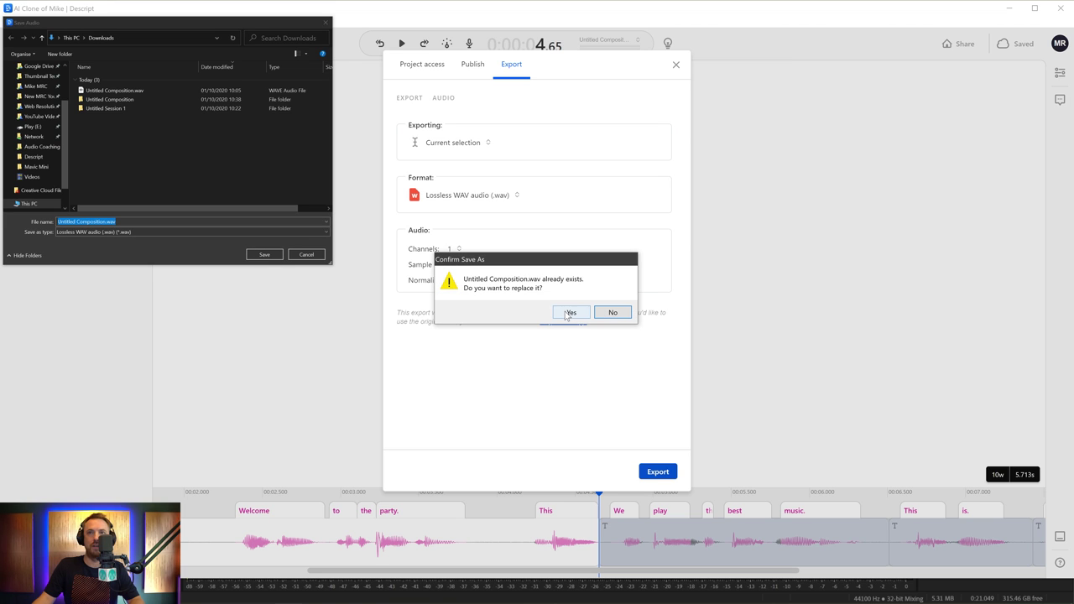
pyautogui.click(570, 312)
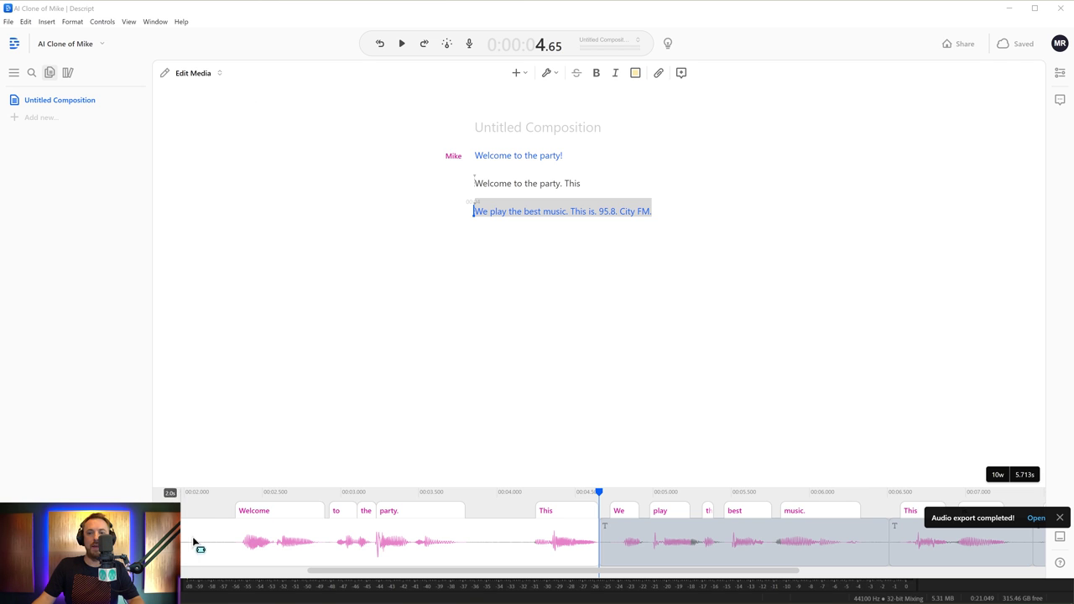
# Open the jingle multitrack session and place the exported line on the Voice Chorus track around 5–10 s
pyautogui.click(199, 586)
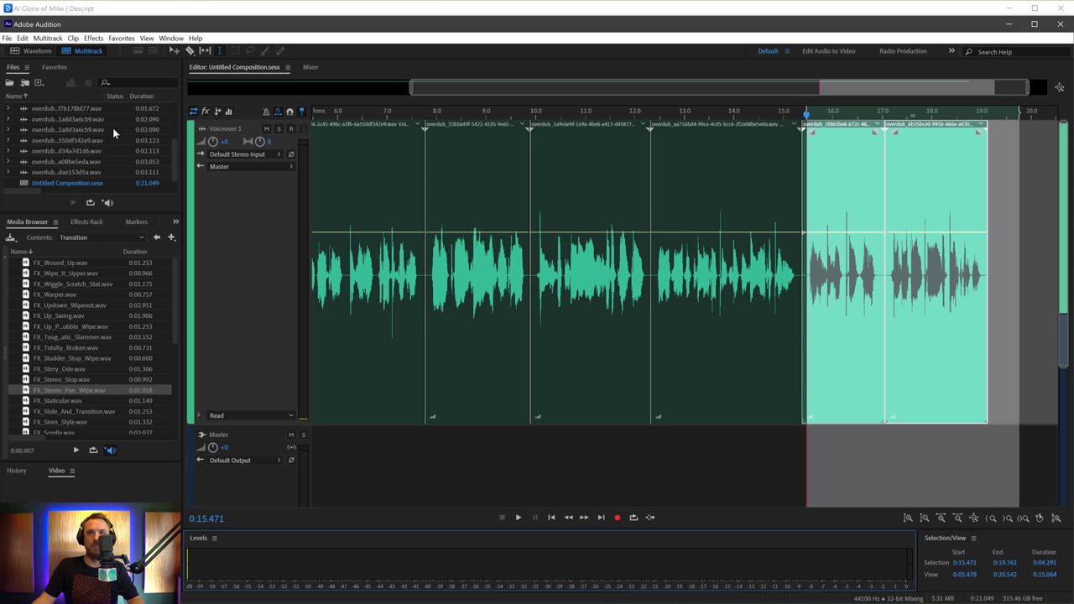
pyautogui.scroll(3, 93, 158)
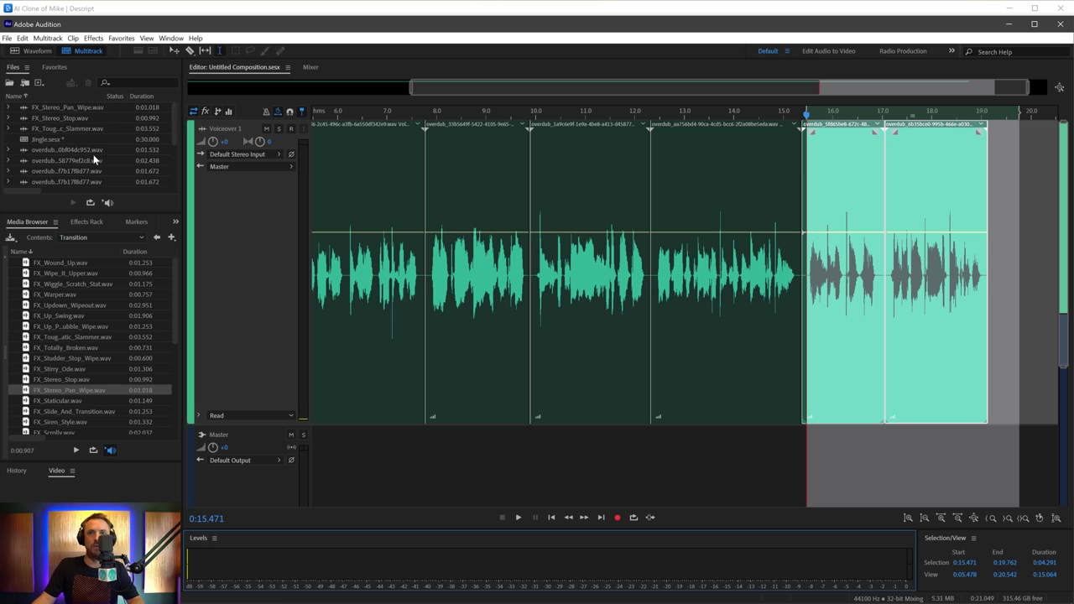
pyautogui.doubleClick(49, 140)
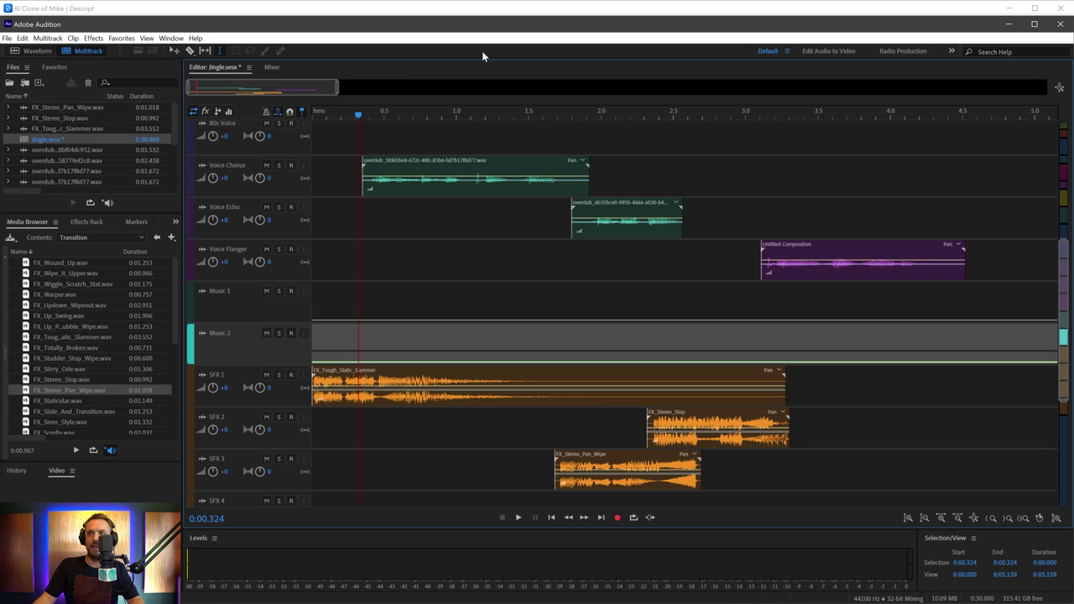
pyautogui.moveTo(286, 88); pyautogui.dragTo(419, 89)
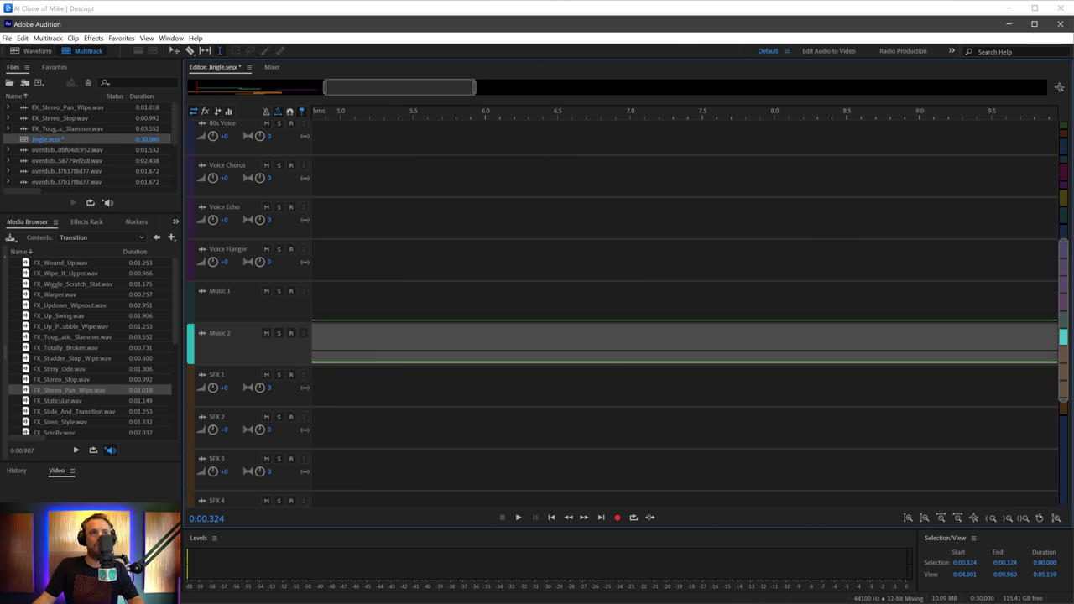
pyautogui.moveTo(101, 243); pyautogui.dragTo(404, 176)
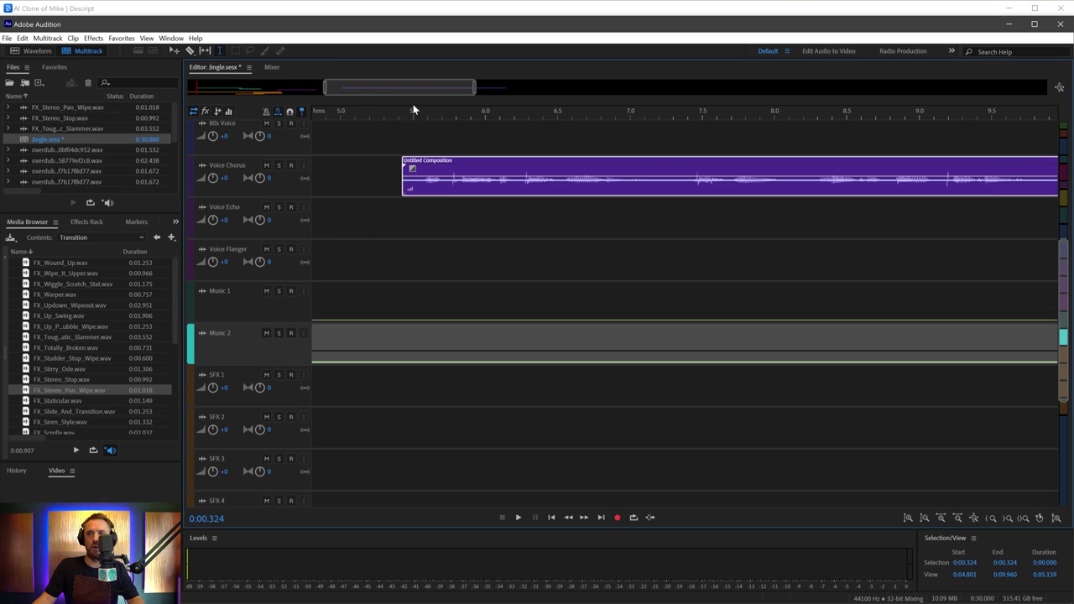
pyautogui.press('space')
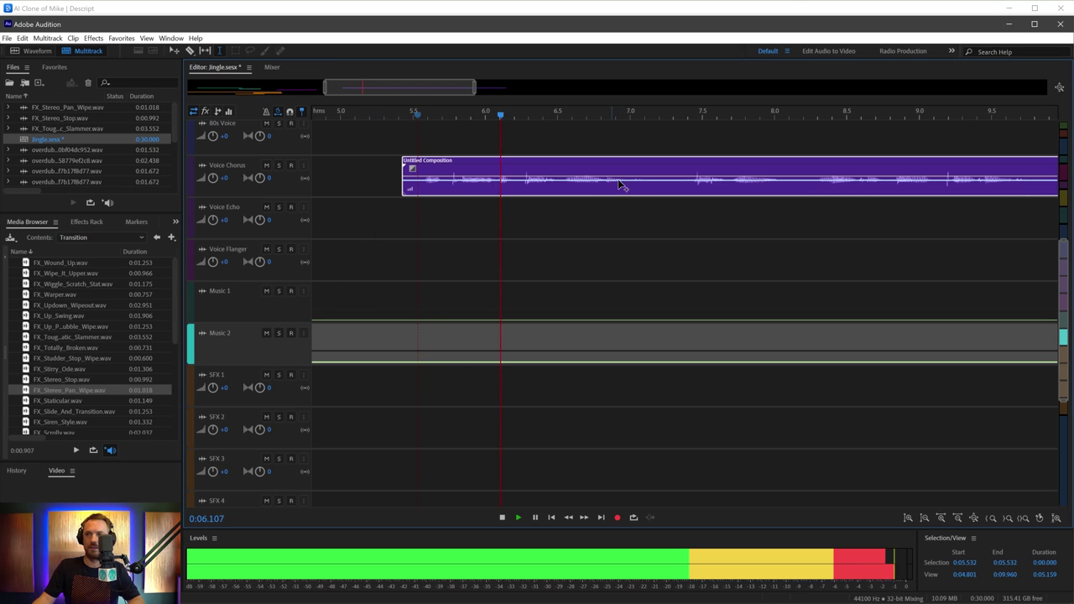
pyautogui.press('space')
# Split the Voice Chorus clip and move its right piece onto the 90s Voice track, previewing from 6.9 s
pyautogui.moveTo(661, 191); pyautogui.dragTo(674, 192)
pyautogui.press('Delete')
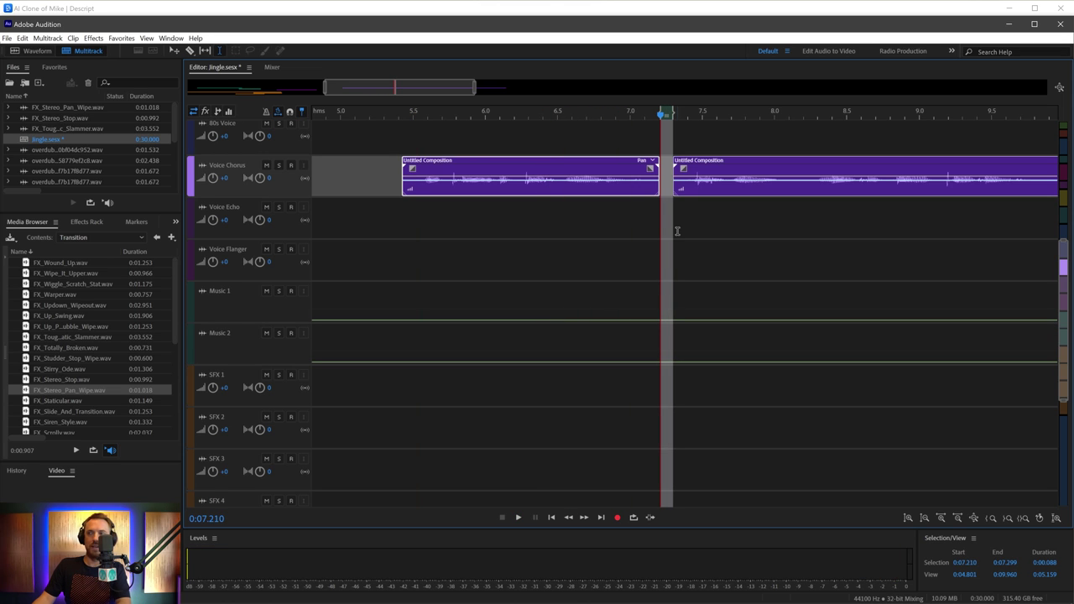
pyautogui.scroll(3, 677, 230)
pyautogui.click(680, 239)
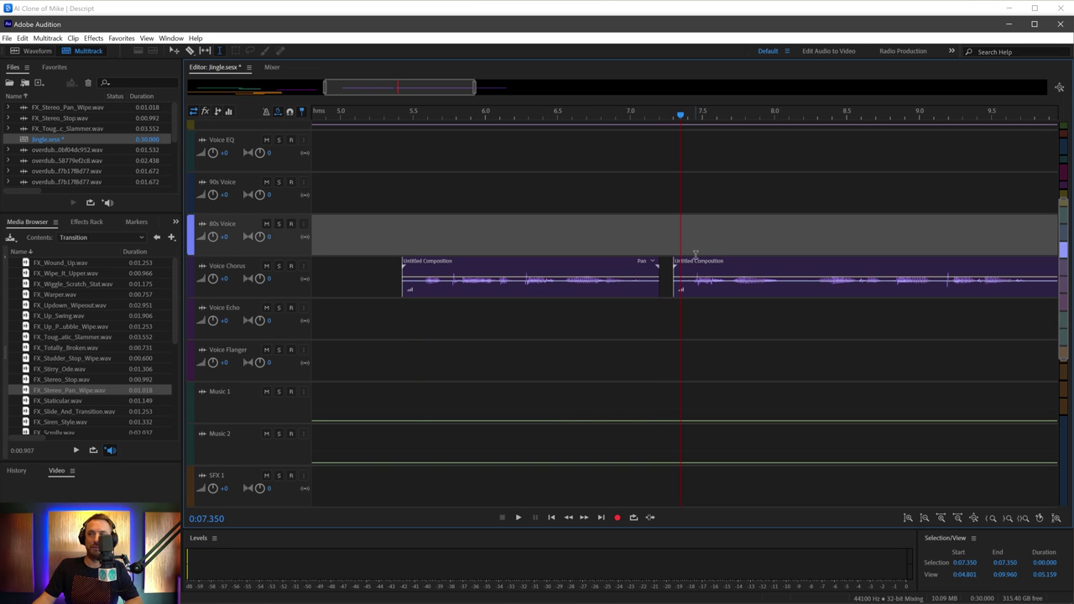
pyautogui.moveTo(696, 254); pyautogui.dragTo(670, 170)
pyautogui.click(622, 193)
pyautogui.press('space')
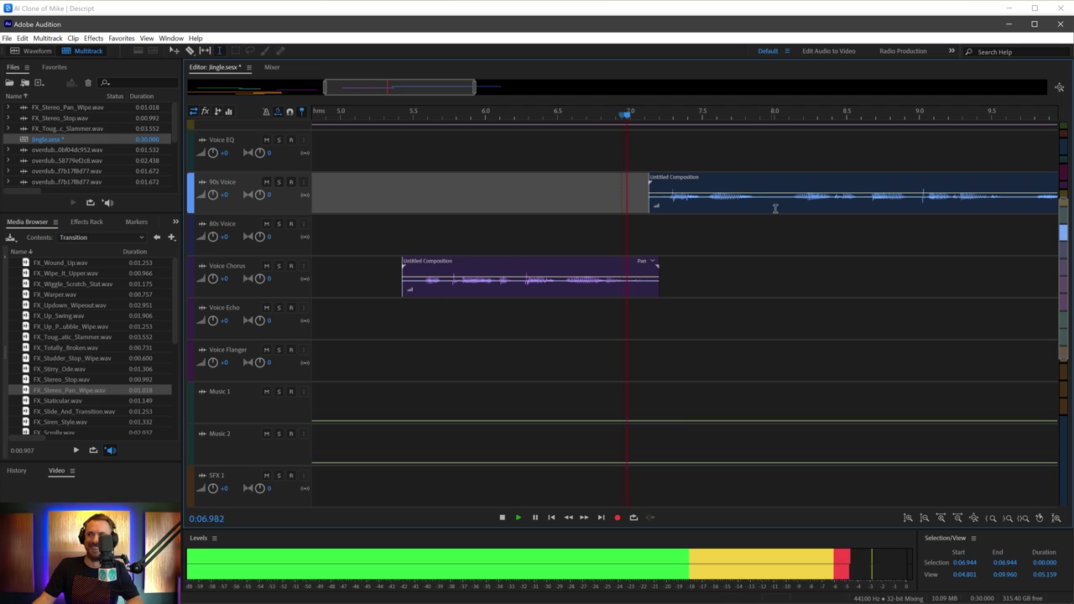
pyautogui.press('space')
# Split the 90s Voice clip and move its right piece onto Voice Echo, previewing from 7.85 s
pyautogui.click(767, 201)
pyautogui.hotkey('ctrl', 'k')
pyautogui.click(776, 236)
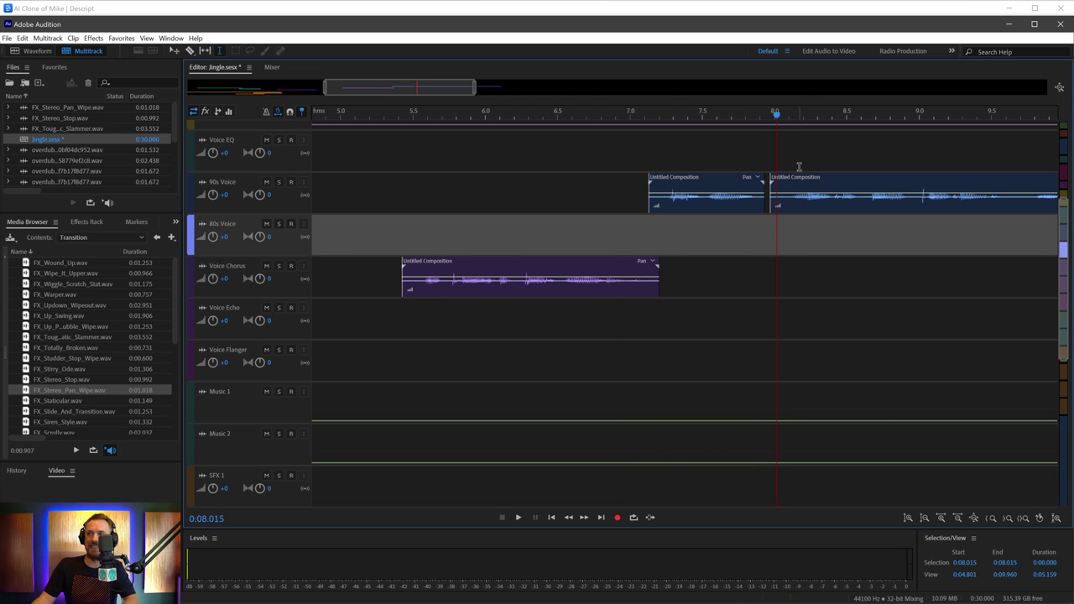
pyautogui.moveTo(797, 195); pyautogui.dragTo(776, 332)
pyautogui.click(753, 260)
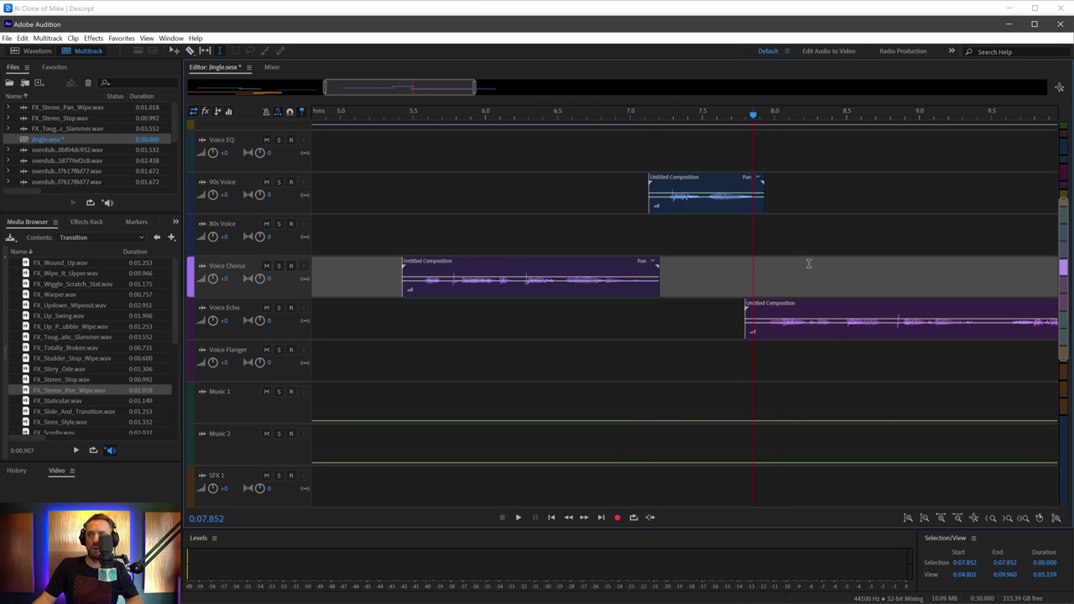
pyautogui.press('space')
pyautogui.press('space')
# Split the Voice Echo clip, play around 9 s, and zoom out to 0–21 s
pyautogui.click(988, 330)
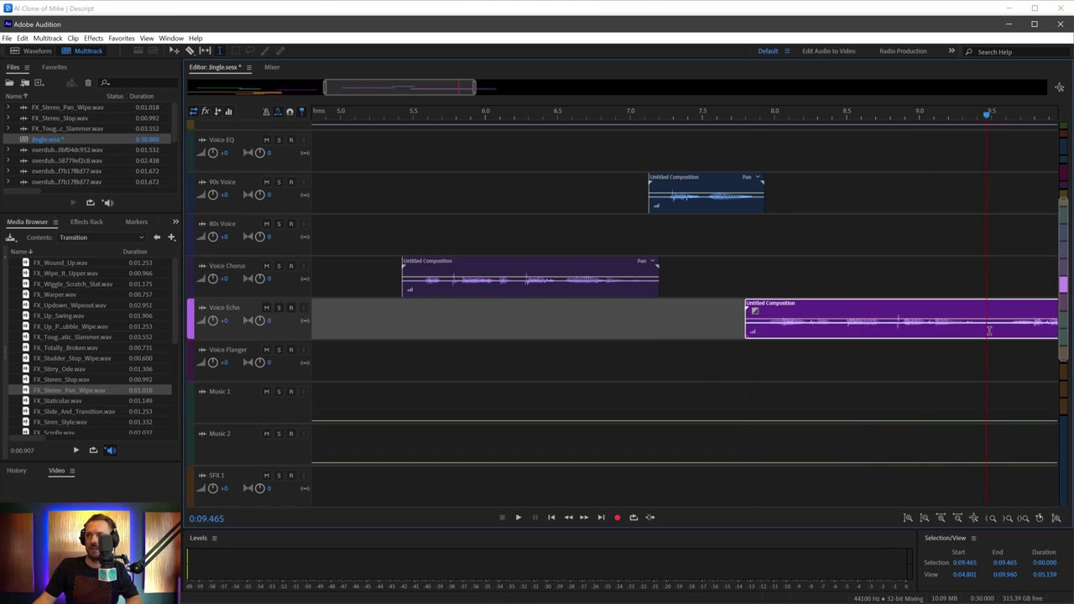
pyautogui.moveTo(988, 331); pyautogui.dragTo(980, 277)
pyautogui.hotkey('ctrl', 'k')
pyautogui.click(949, 273)
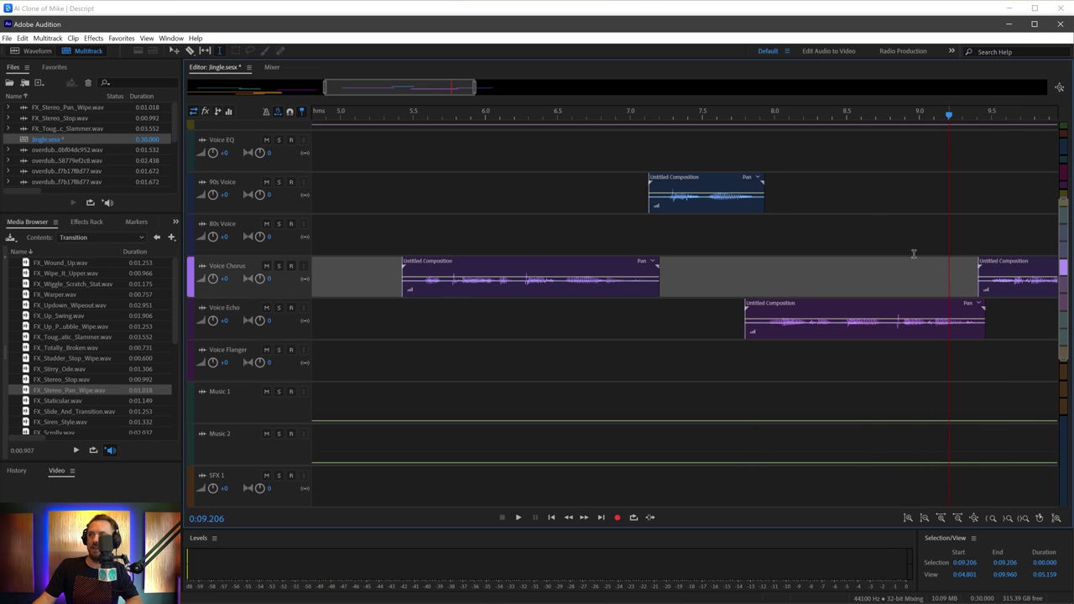
pyautogui.press('space')
pyautogui.press('space')
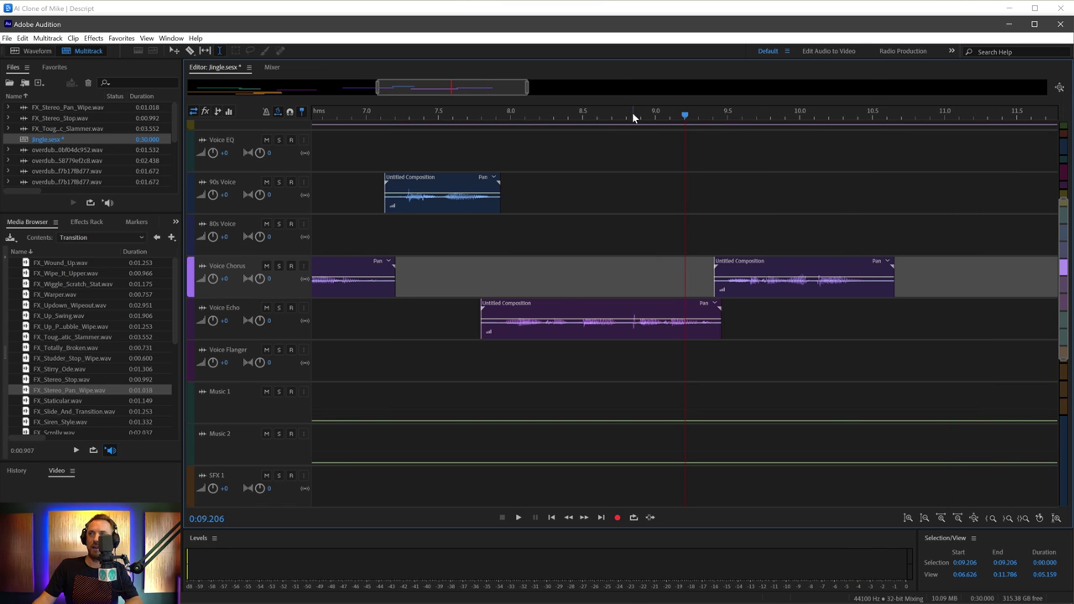
pyautogui.scroll(-5, 631, 112)
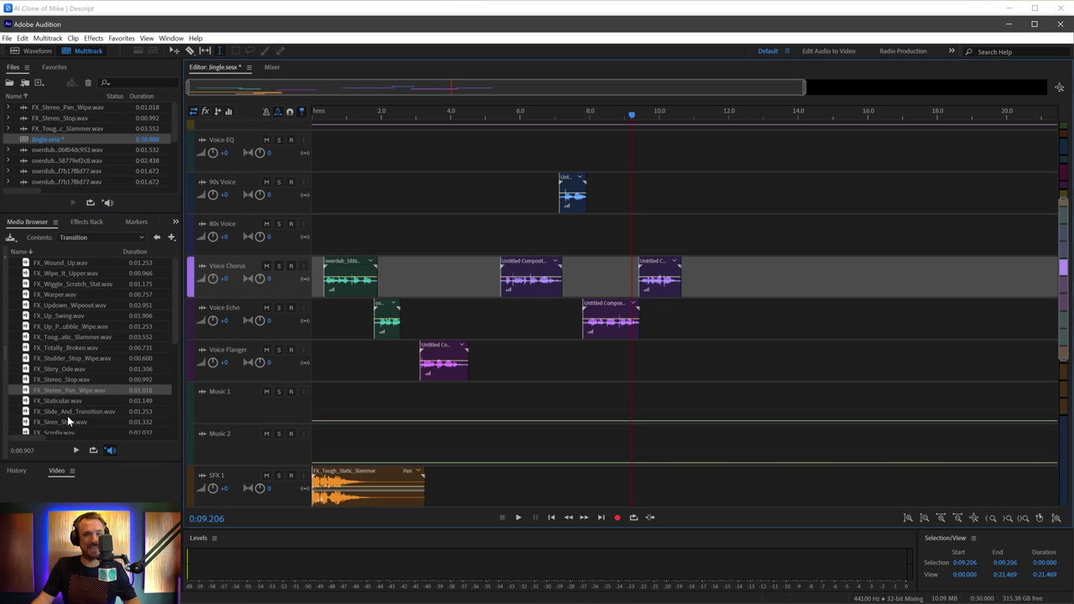
# Put FX_Siren_Style.wav on SFX 1 at about 11 s and a second FX_Tough_Static_Slammer.wav at 5.7 s
pyautogui.moveTo(67, 417); pyautogui.dragTo(512, 473)
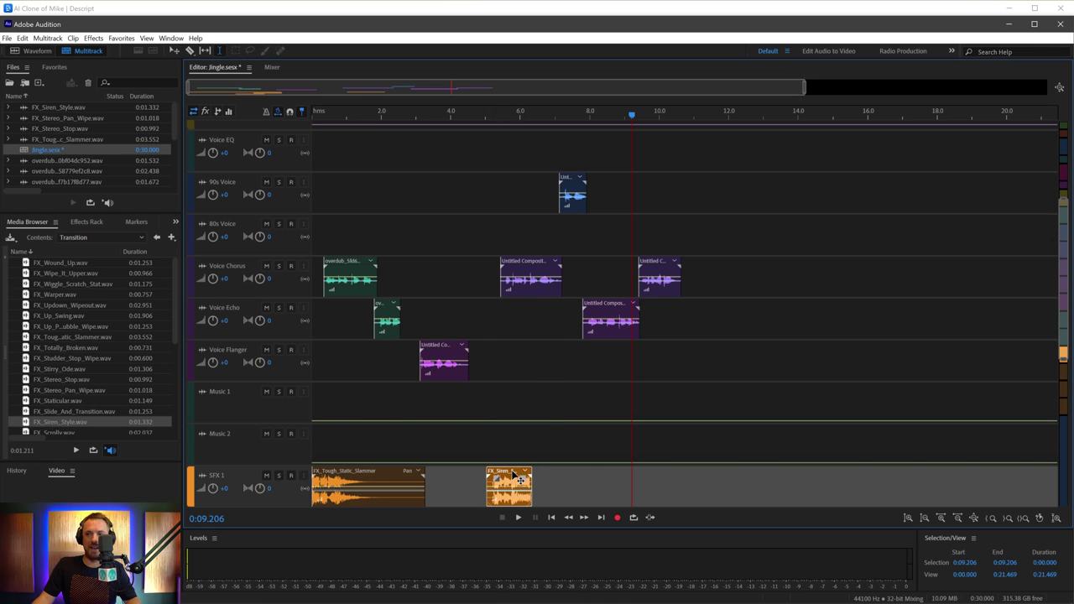
pyautogui.click(492, 444)
pyautogui.press('space')
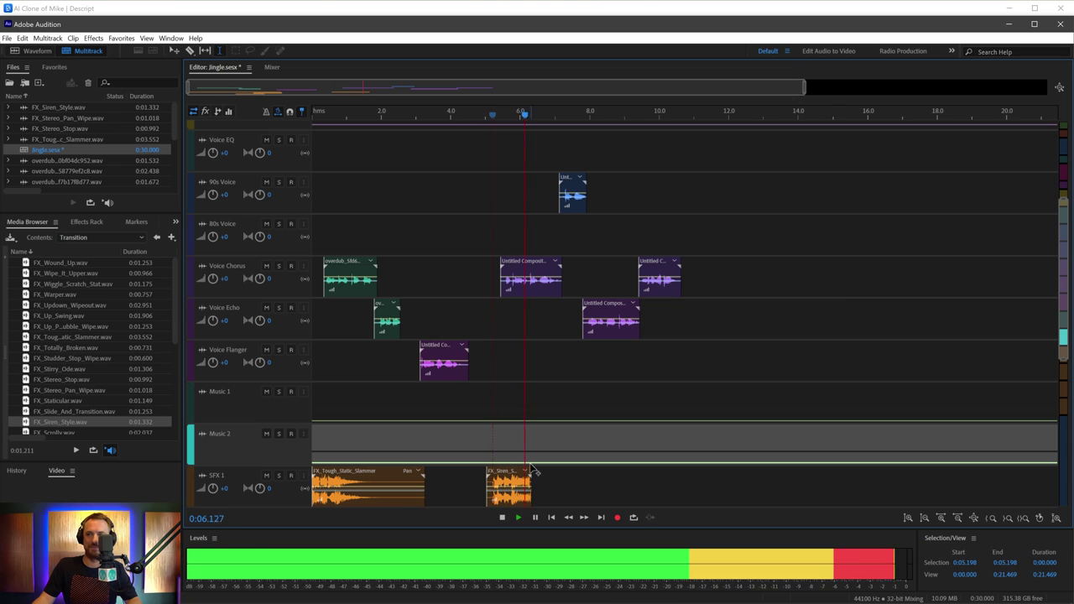
pyautogui.press('space')
pyautogui.moveTo(530, 470); pyautogui.dragTo(746, 470)
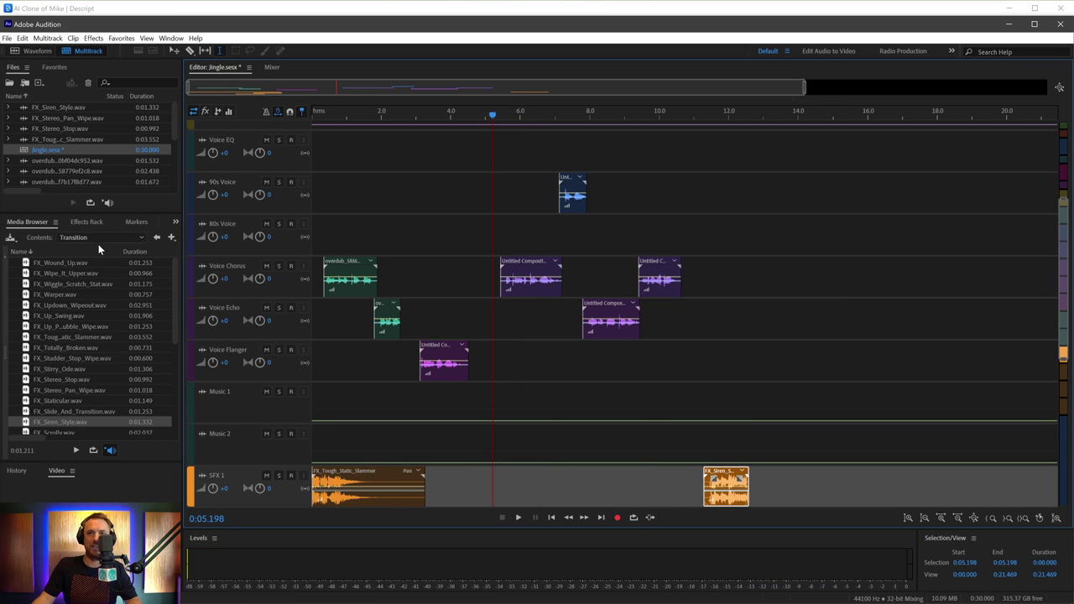
pyautogui.moveTo(104, 334); pyautogui.dragTo(537, 485)
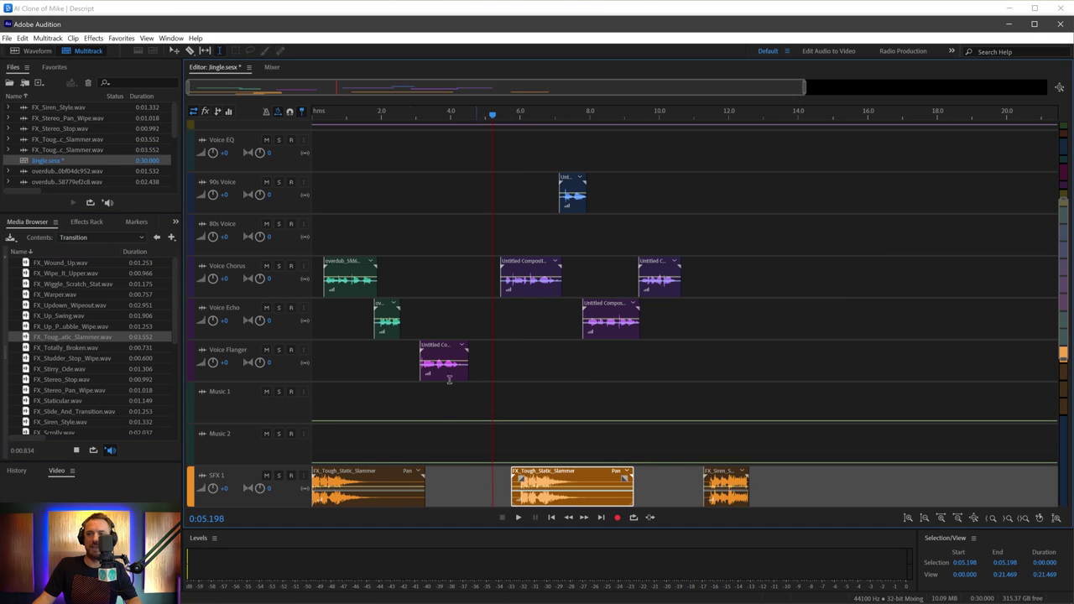
# Add the Where_House beat from Productions Library Vol.5 > Music > Beats to Music 2; shift the middle slammer to ~7.5 s
pyautogui.click(156, 238)
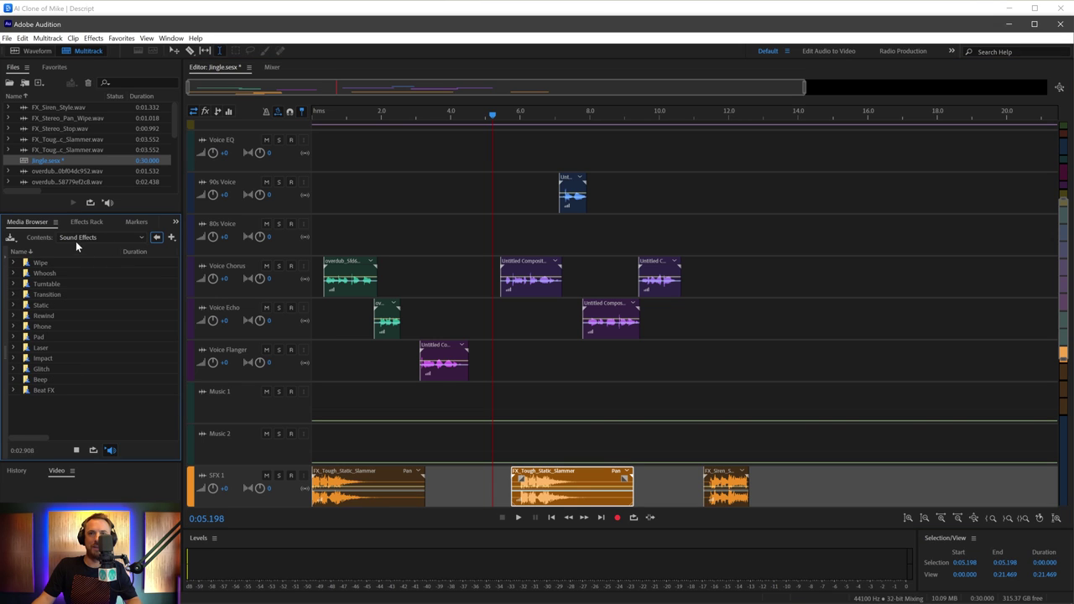
pyautogui.click(76, 238)
pyautogui.click(49, 273)
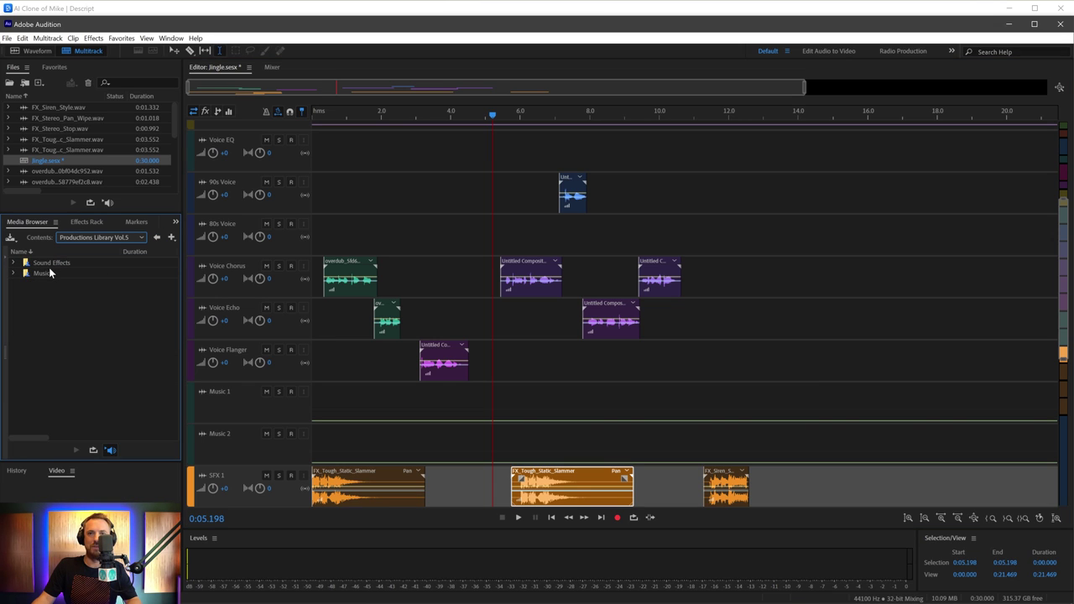
pyautogui.doubleClick(50, 272)
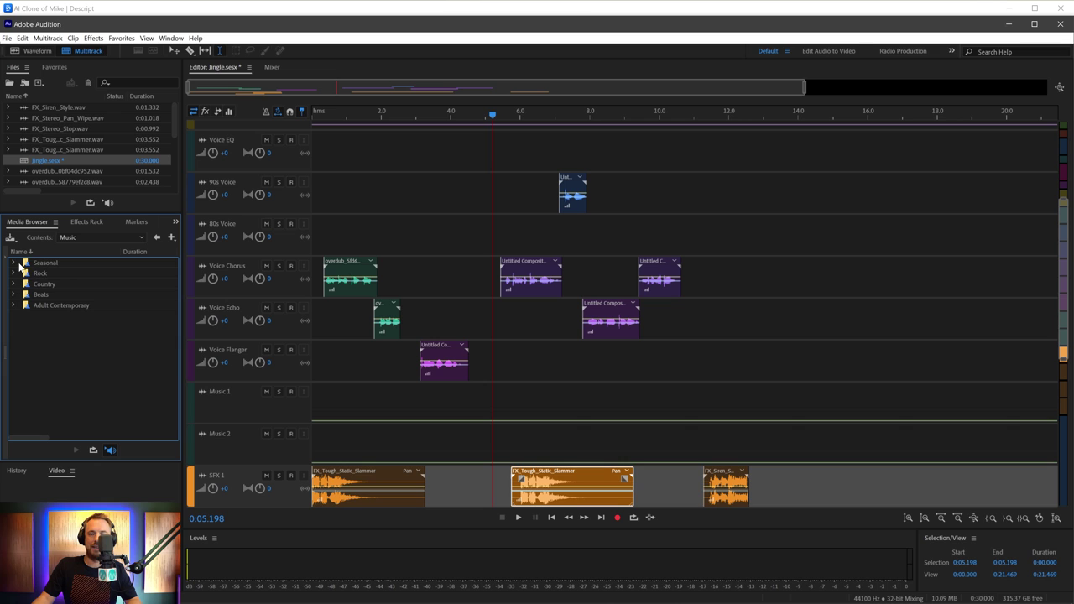
pyautogui.doubleClick(47, 294)
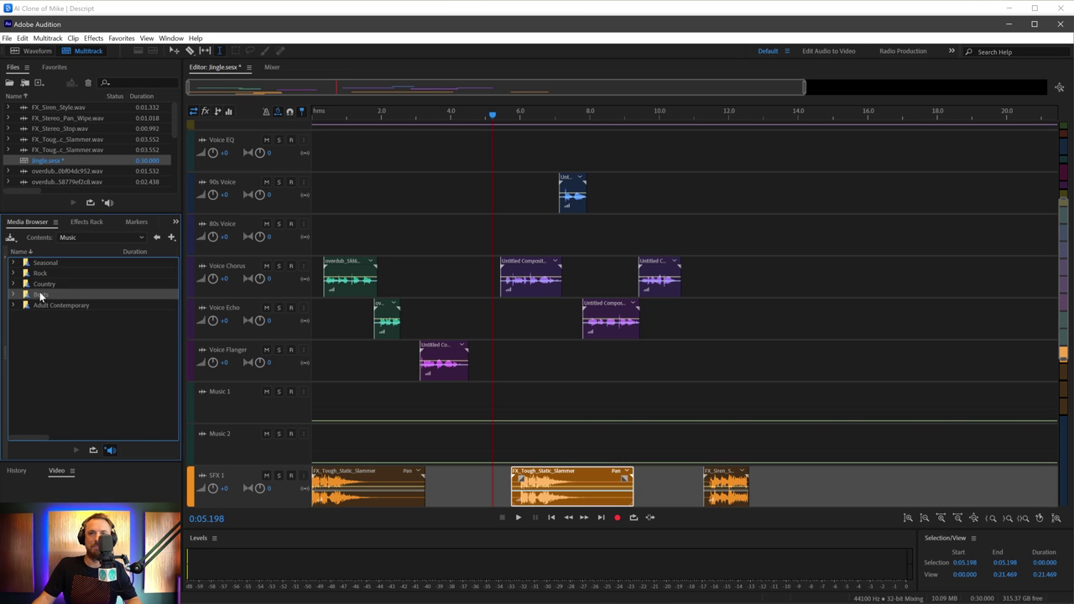
pyautogui.moveTo(66, 304); pyautogui.dragTo(496, 436)
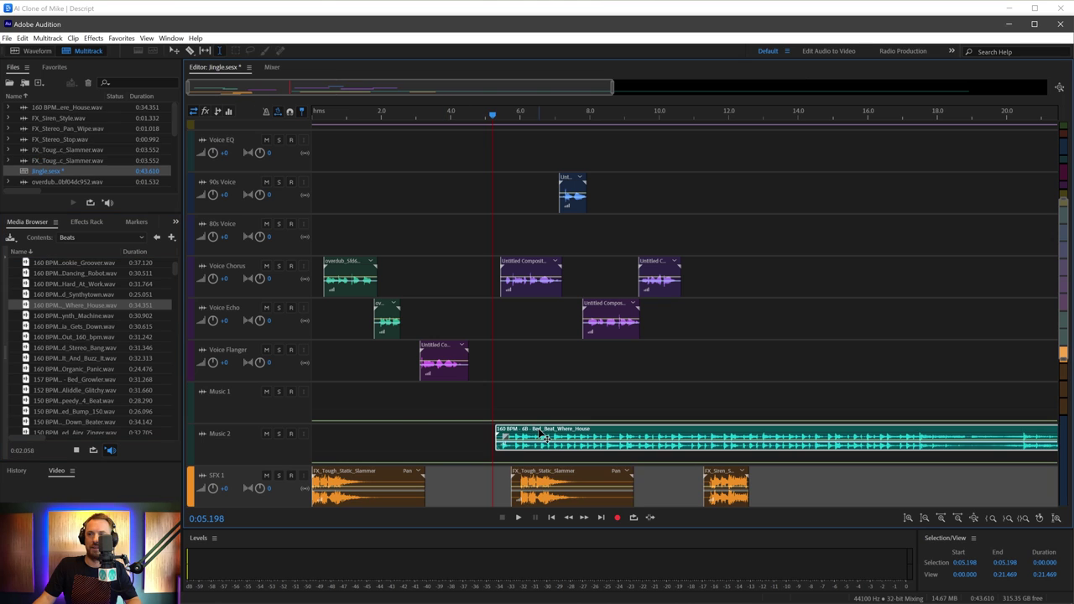
pyautogui.moveTo(549, 475); pyautogui.dragTo(615, 479)
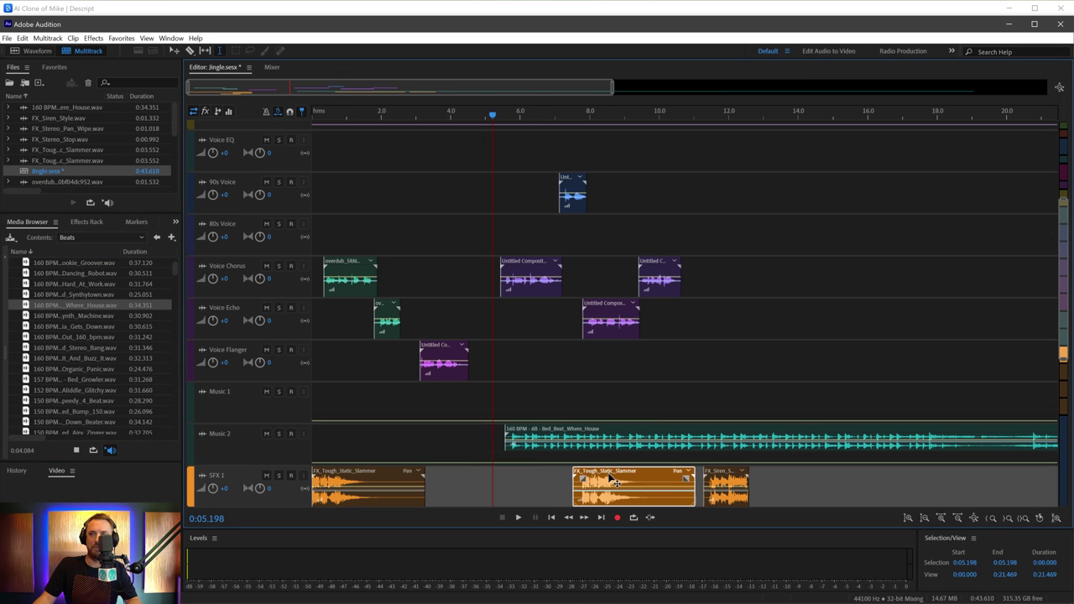
# Paste a one-second span of the Voice Chorus clip onto the Voice Echo track and preview it
pyautogui.press('space')
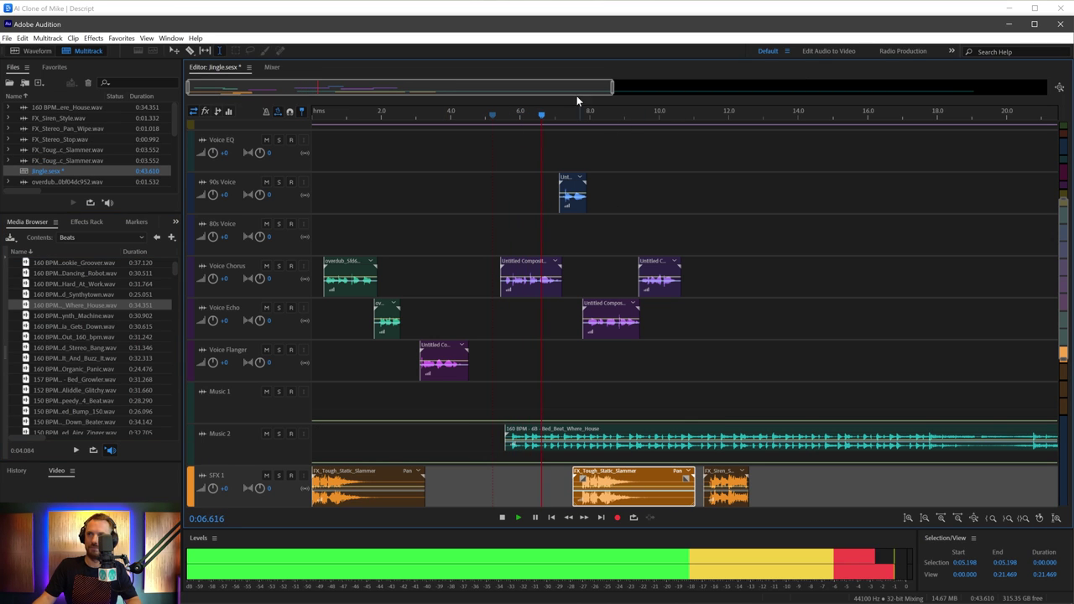
pyautogui.press('space')
pyautogui.scroll(3, 546, 89)
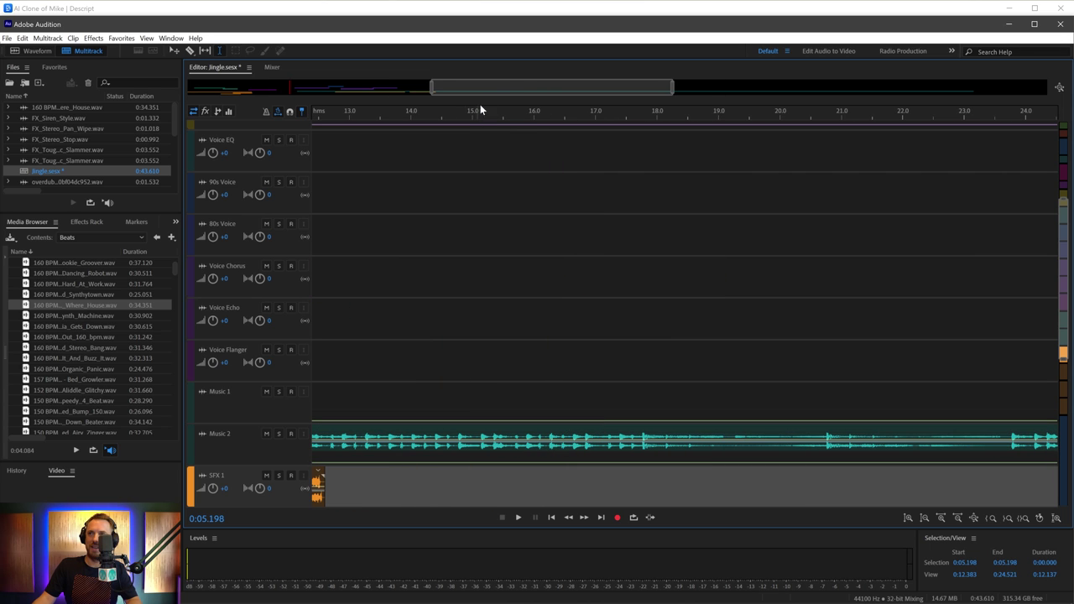
pyautogui.moveTo(495, 89); pyautogui.dragTo(373, 103)
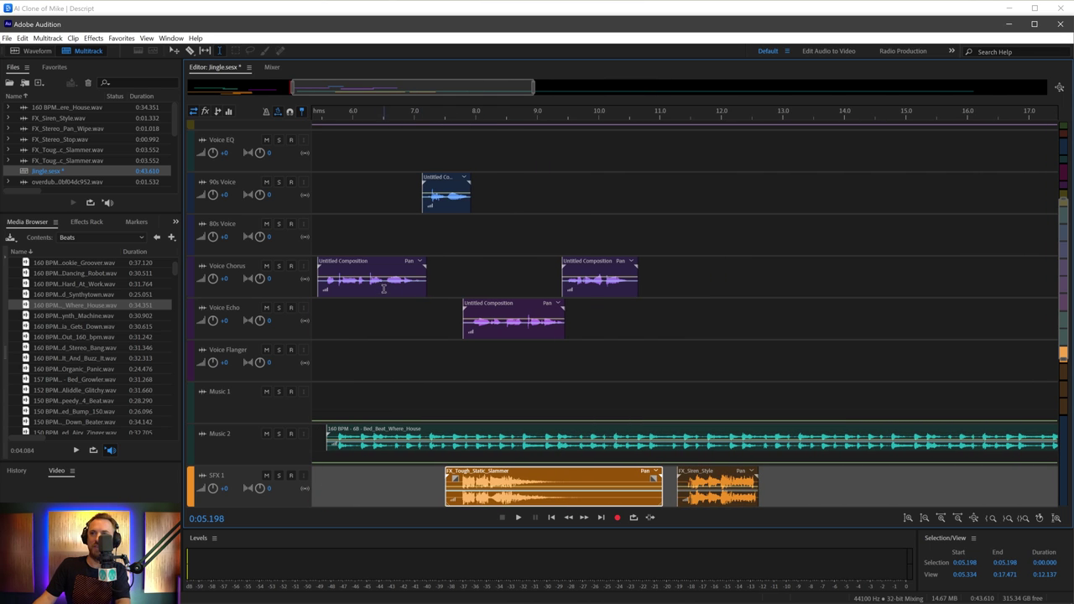
pyautogui.moveTo(384, 289); pyautogui.dragTo(445, 282)
pyautogui.scroll(-1, 445, 286)
pyautogui.click(407, 312)
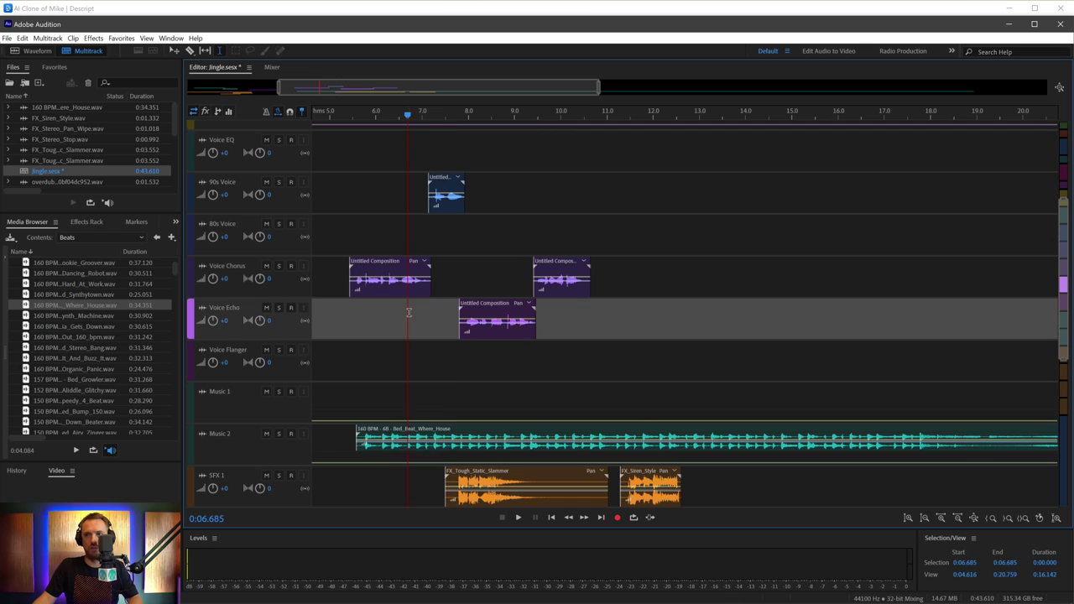
pyautogui.hotkey('ctrl', 'v')
pyautogui.click(393, 318)
pyautogui.press('space')
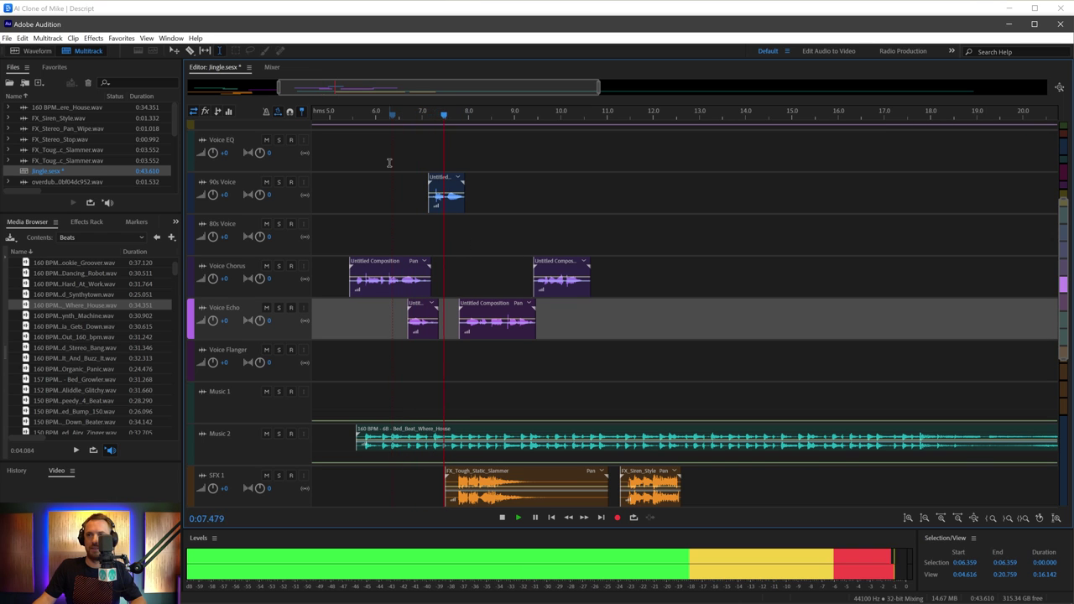
pyautogui.press('space')
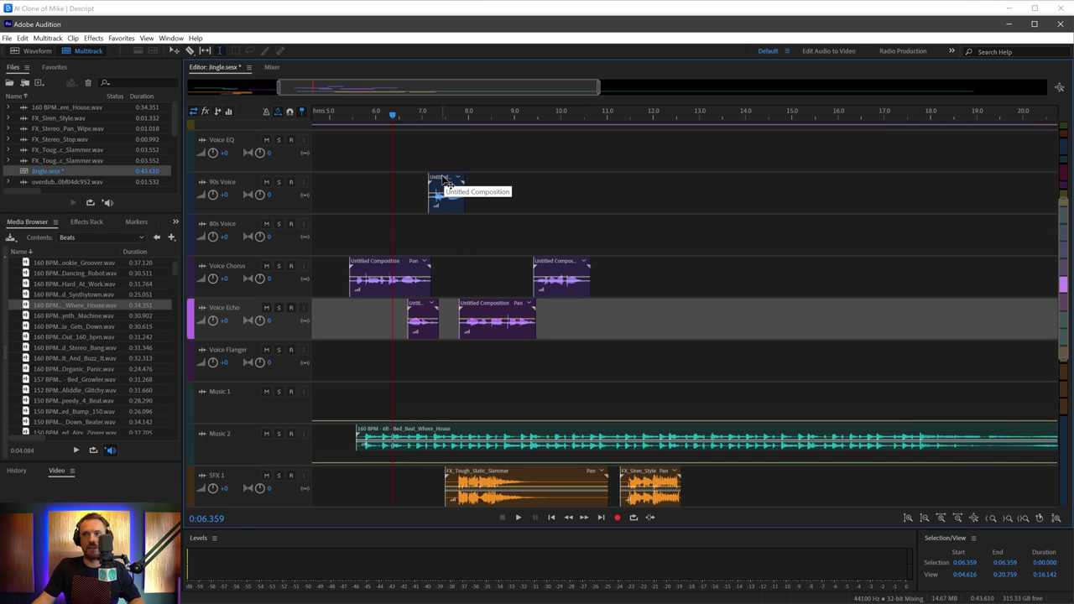
# Duplicate the 90s Voice clip onto 80s Voice and nudge the middle slammer slightly later
pyautogui.click(443, 181)
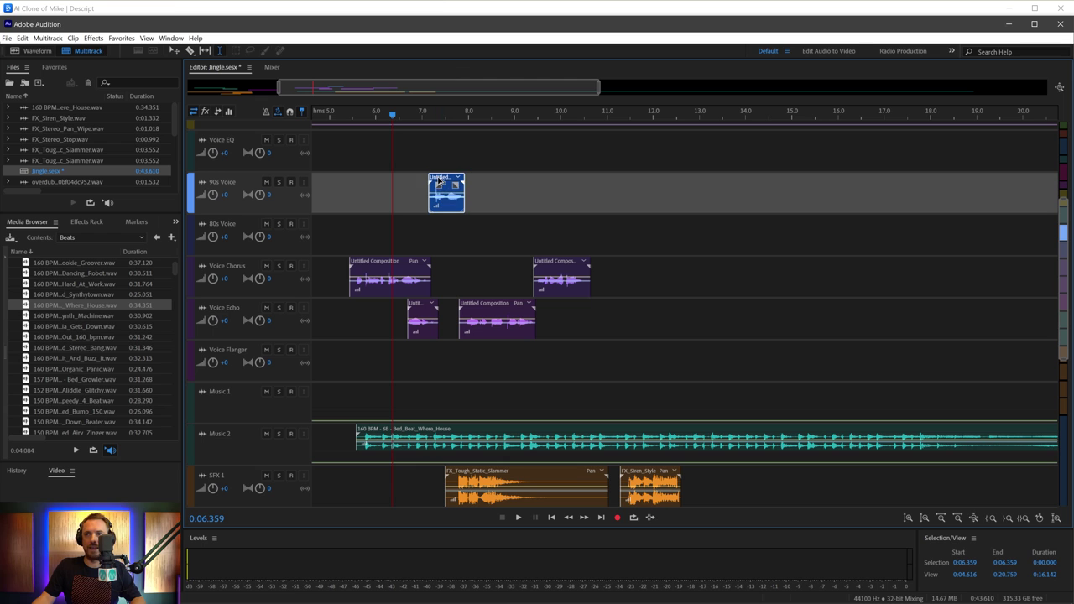
pyautogui.moveTo(438, 181); pyautogui.dragTo(445, 227)
pyautogui.press('space')
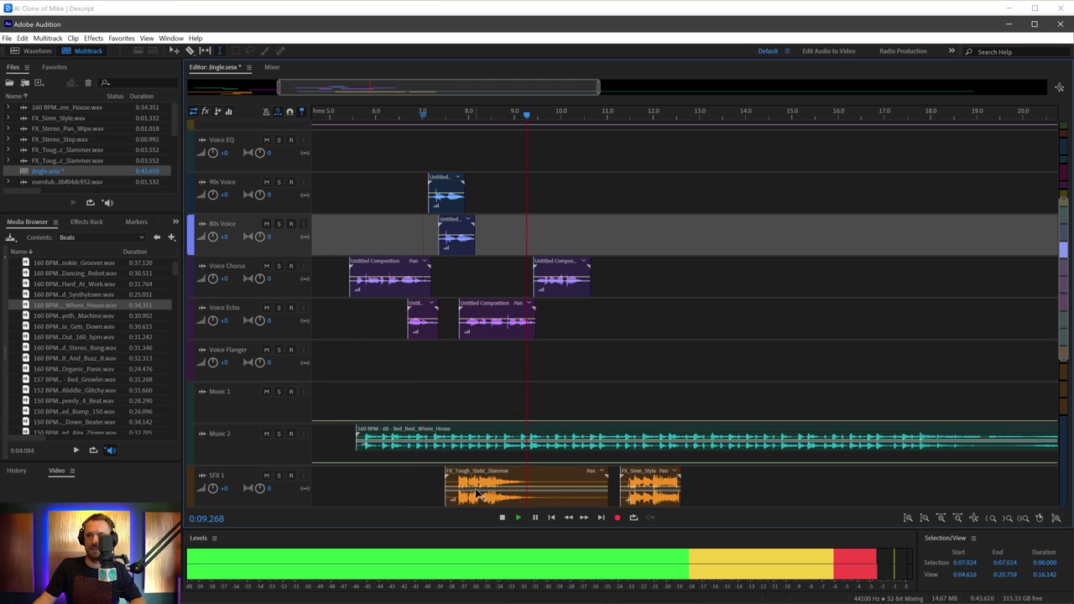
pyautogui.press('space')
pyautogui.moveTo(494, 479); pyautogui.dragTo(497, 480)
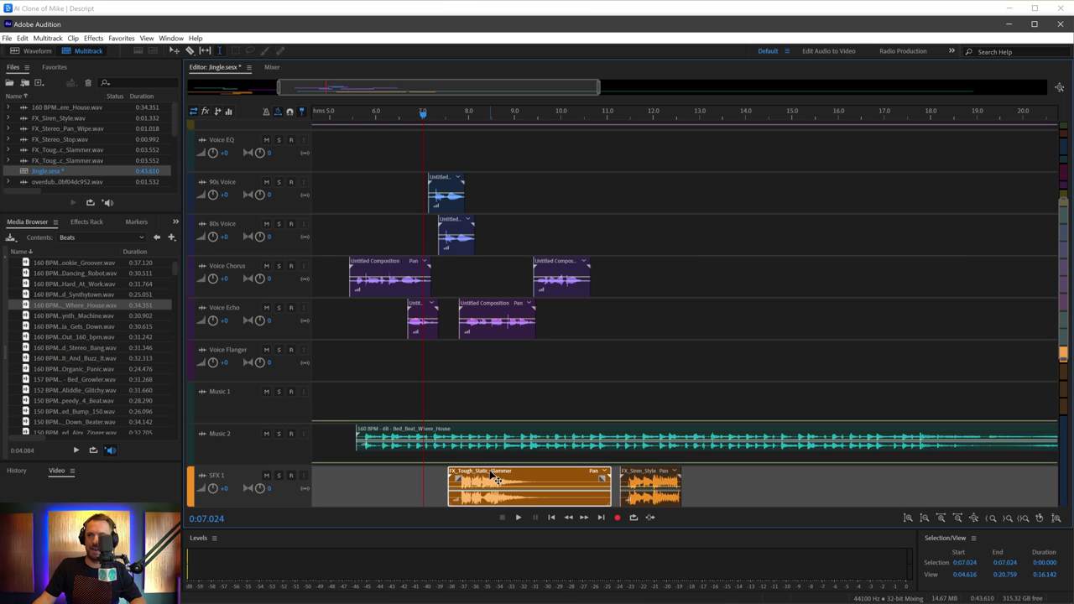
pyautogui.press('space')
pyautogui.press('space')
# Remove the Music 2 beat after about 8.4 s, including the leftover piece
pyautogui.moveTo(487, 441); pyautogui.dragTo(552, 440)
pyautogui.press('Delete')
pyautogui.click(544, 440)
pyautogui.click(585, 429)
pyautogui.press('Delete')
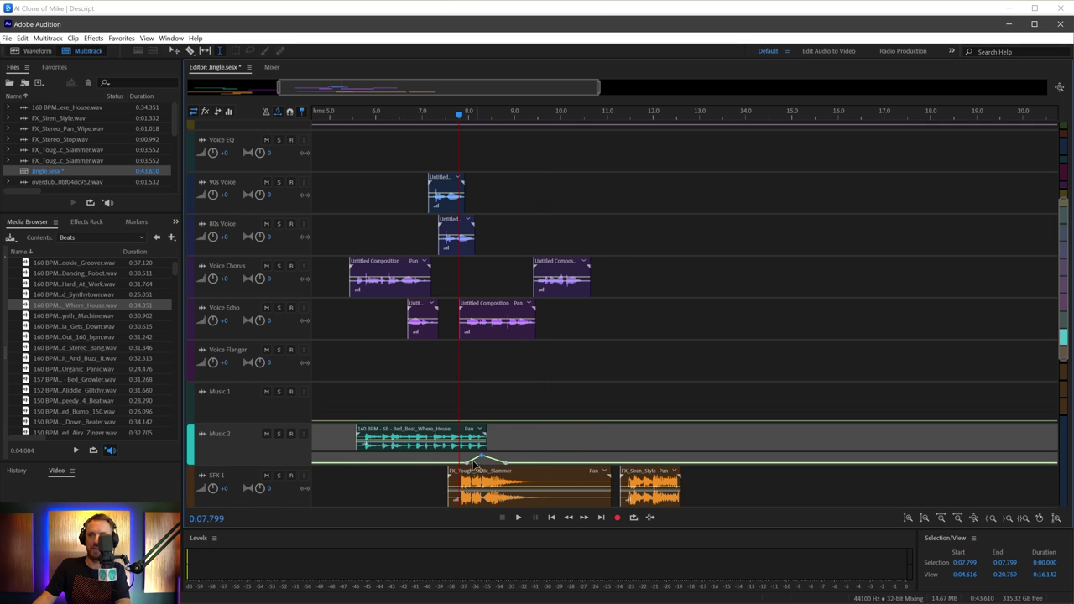
# Start the Music 2 beat slightly earlier and replay from about 4.9 s
pyautogui.scroll(-1, 491, 472)
pyautogui.click(353, 483)
pyautogui.click(324, 467)
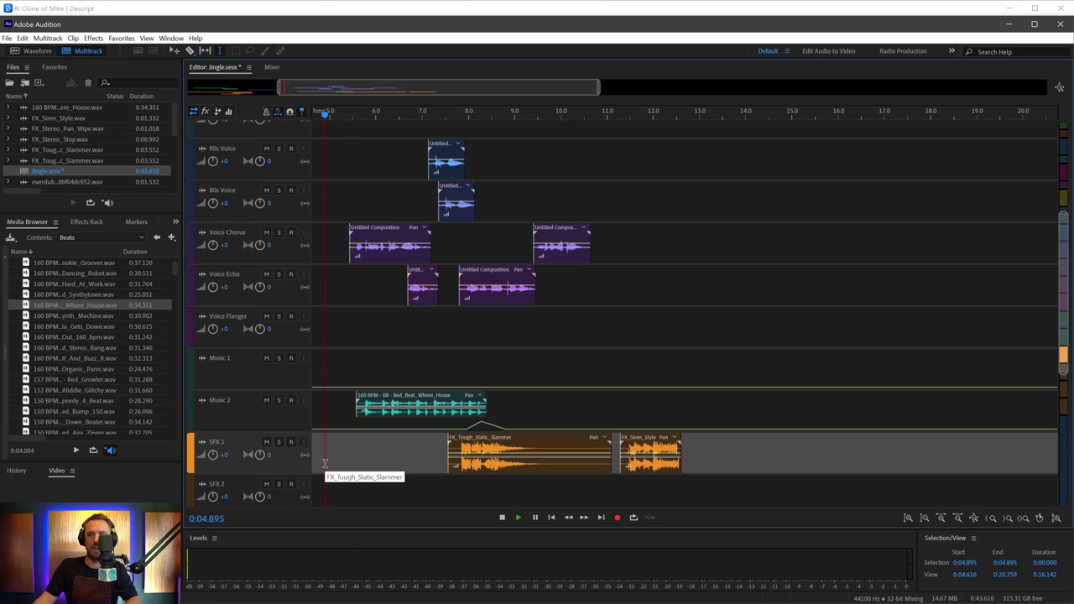
pyautogui.press('space')
pyautogui.moveTo(382, 405); pyautogui.dragTo(374, 405)
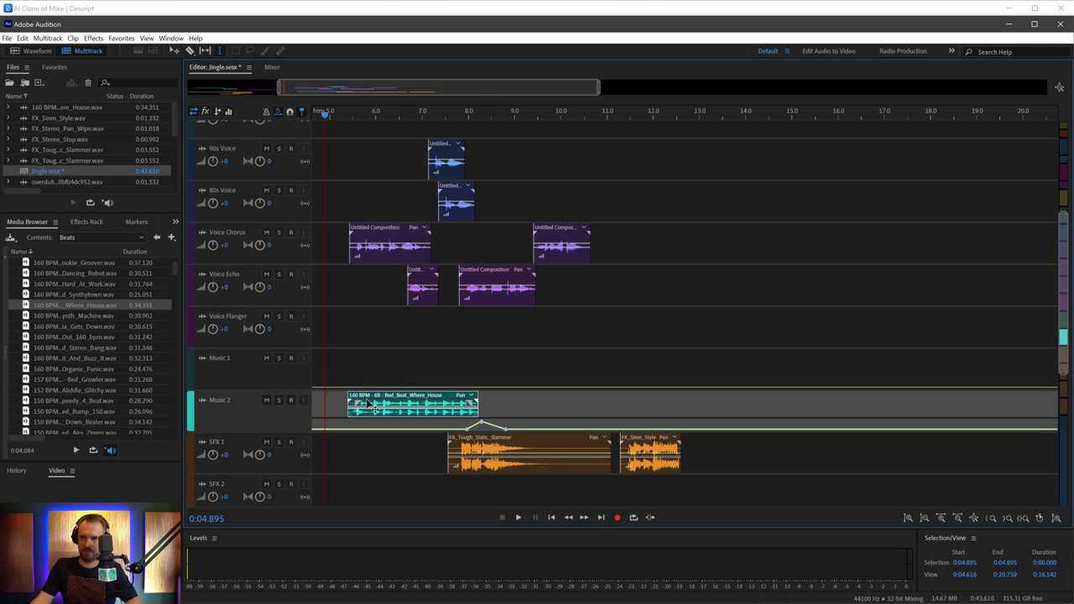
pyautogui.press('space')
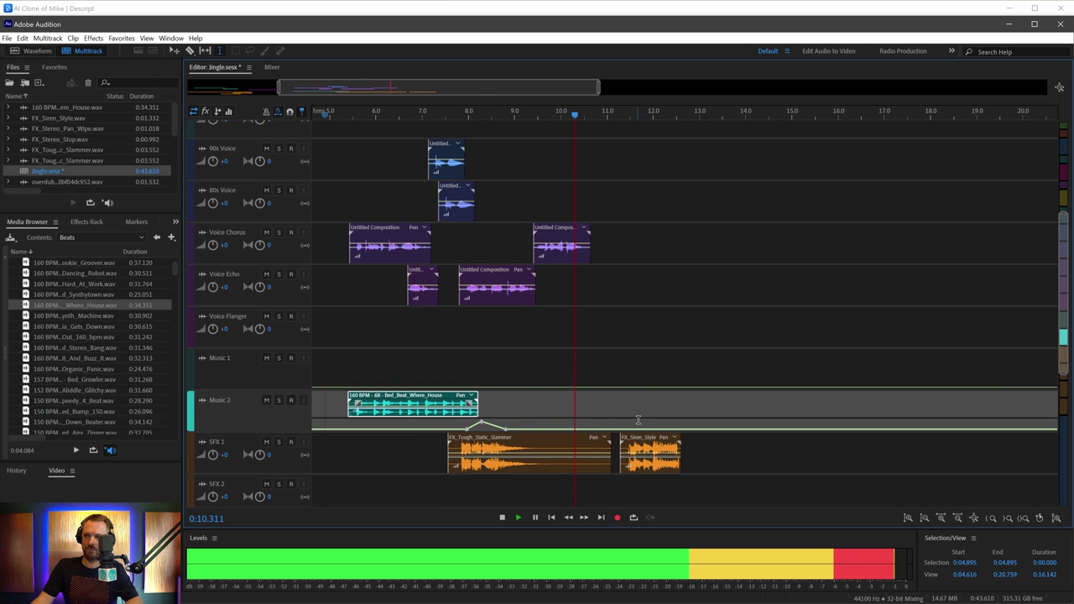
pyautogui.press('space')
# Trim the slammer's tail and butt the siren against it near 10.4 s, then play from 5.1 s
pyautogui.moveTo(650, 459); pyautogui.dragTo(583, 458)
pyautogui.press('Delete')
pyautogui.click(629, 460)
pyautogui.moveTo(662, 445); pyautogui.dragTo(594, 444)
pyautogui.click(333, 340)
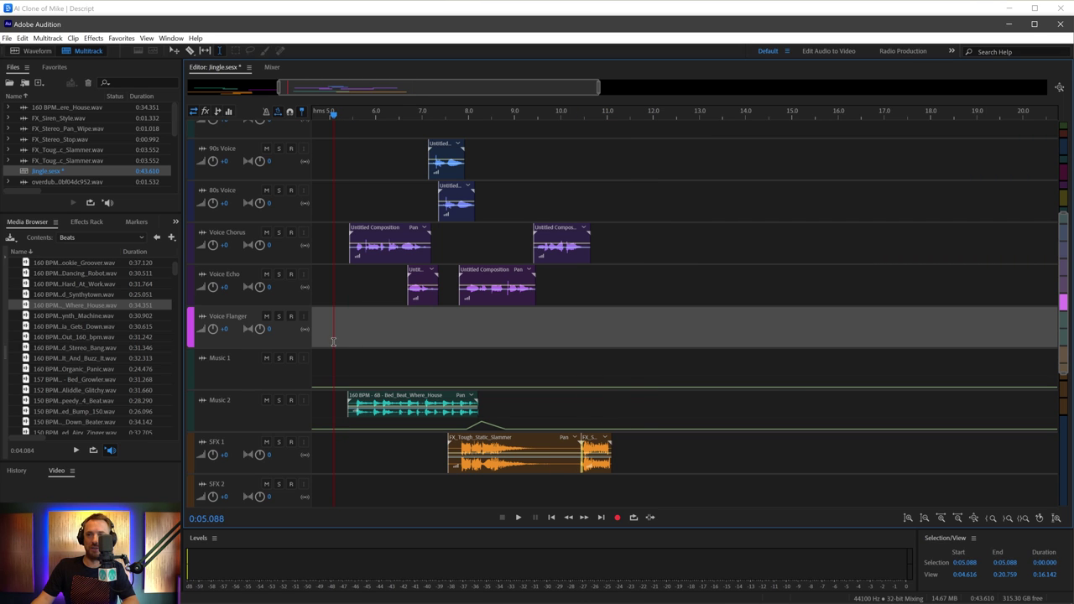
pyautogui.press('space')
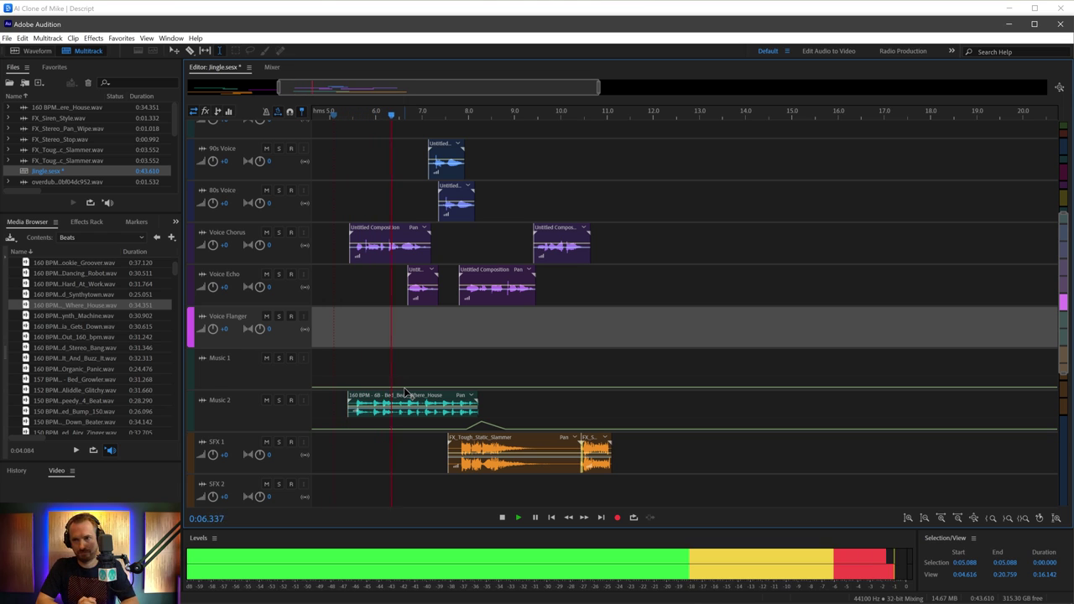